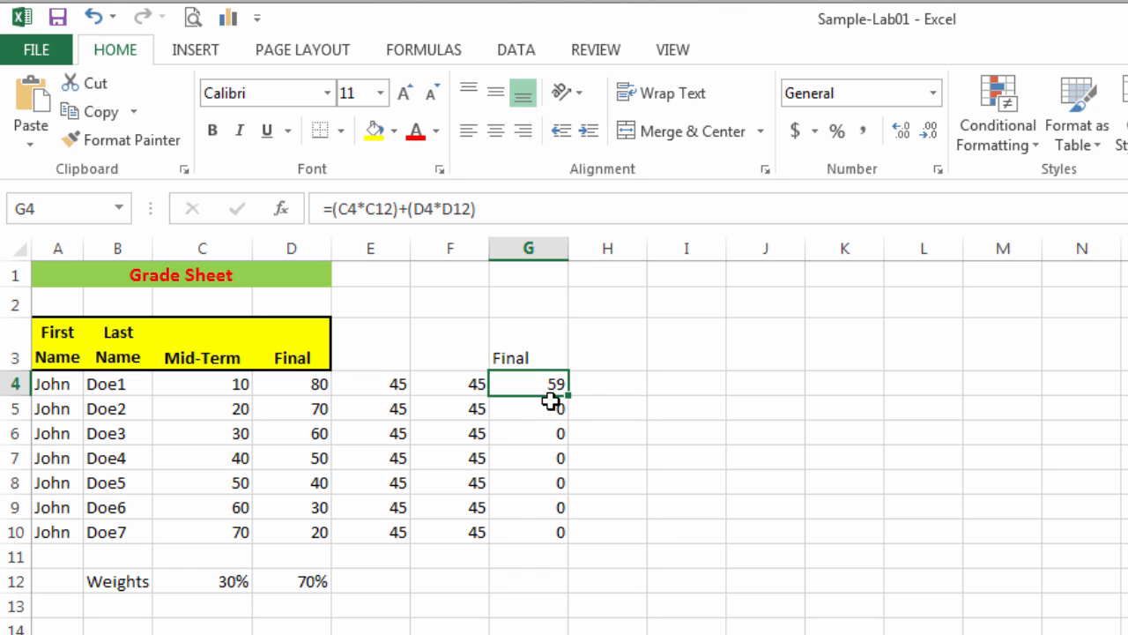
Make the C12 reference absolute ($C$12) in the formula of cell G4.
{"action": "left_click", "coordinate": [551, 407]}
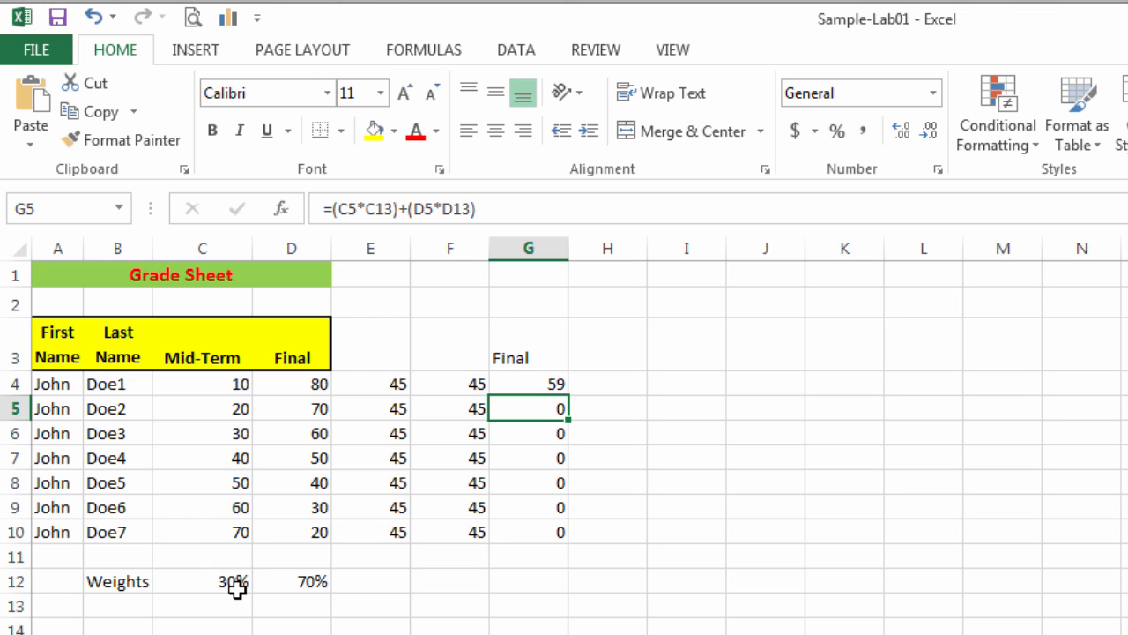
{"action": "key", "text": "Up"}
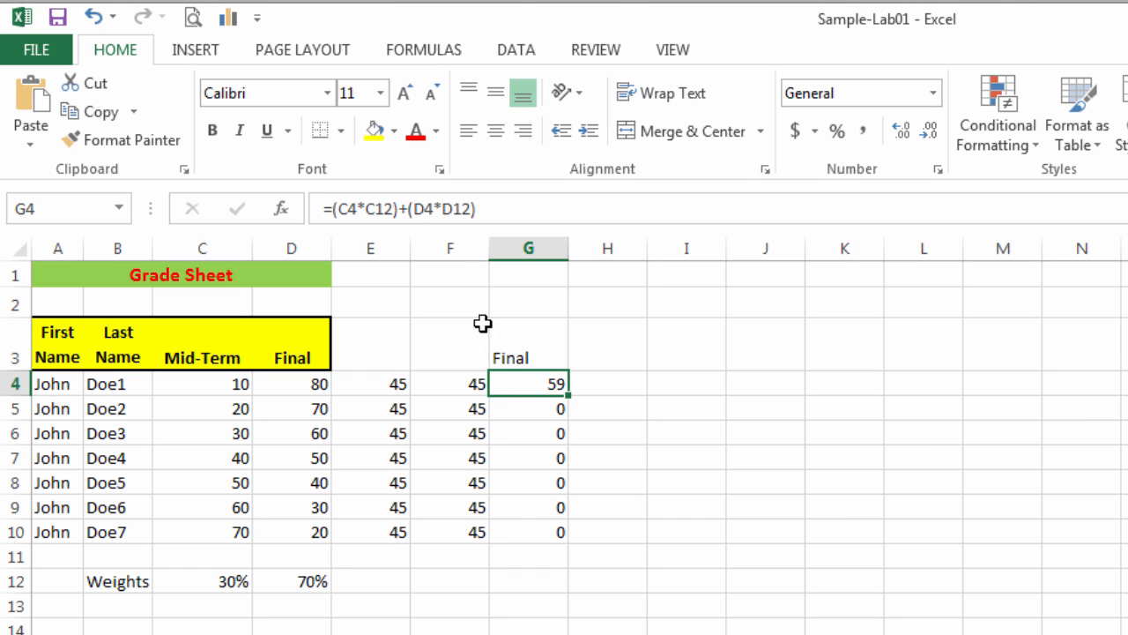
{"action": "left_click", "coordinate": [361, 209]}
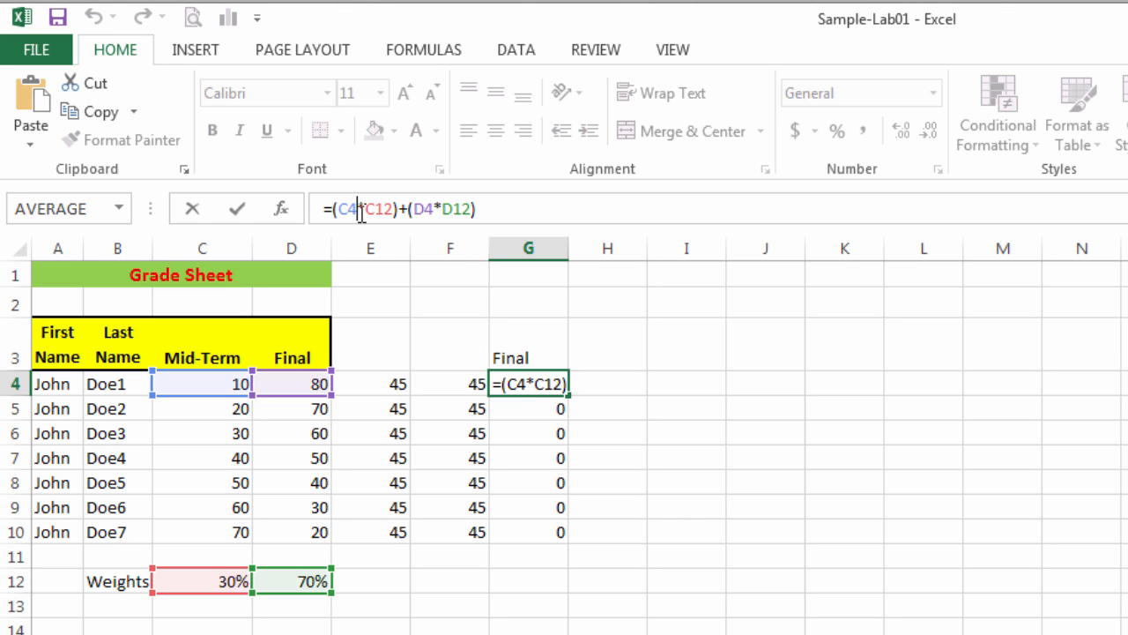
{"action": "left_click", "coordinate": [362, 214]}
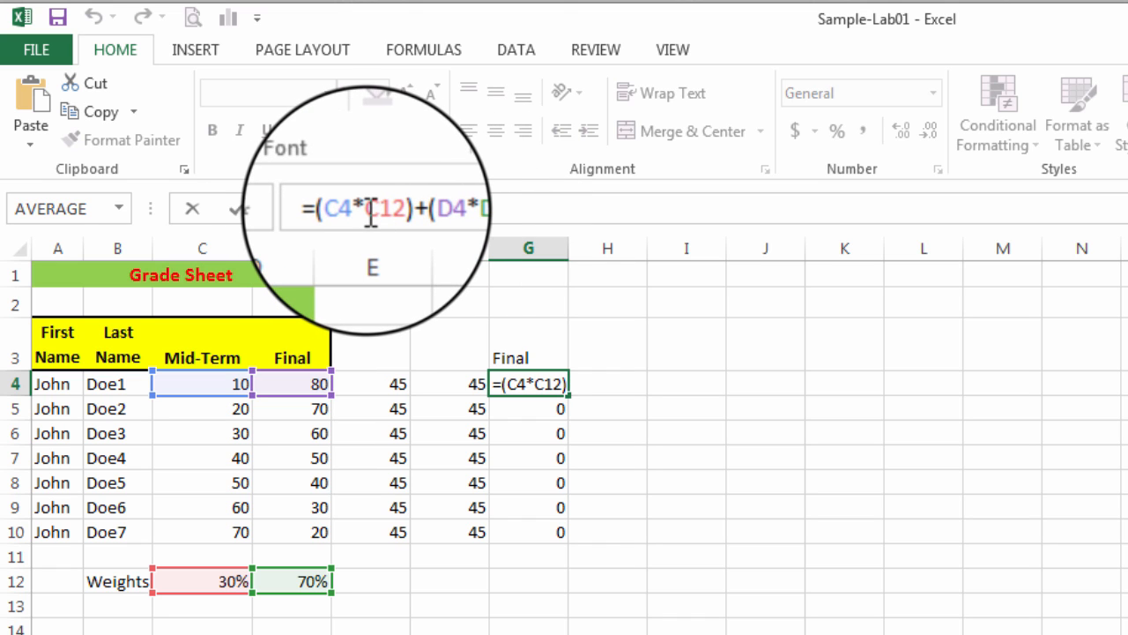
{"action": "type", "text": "$"}
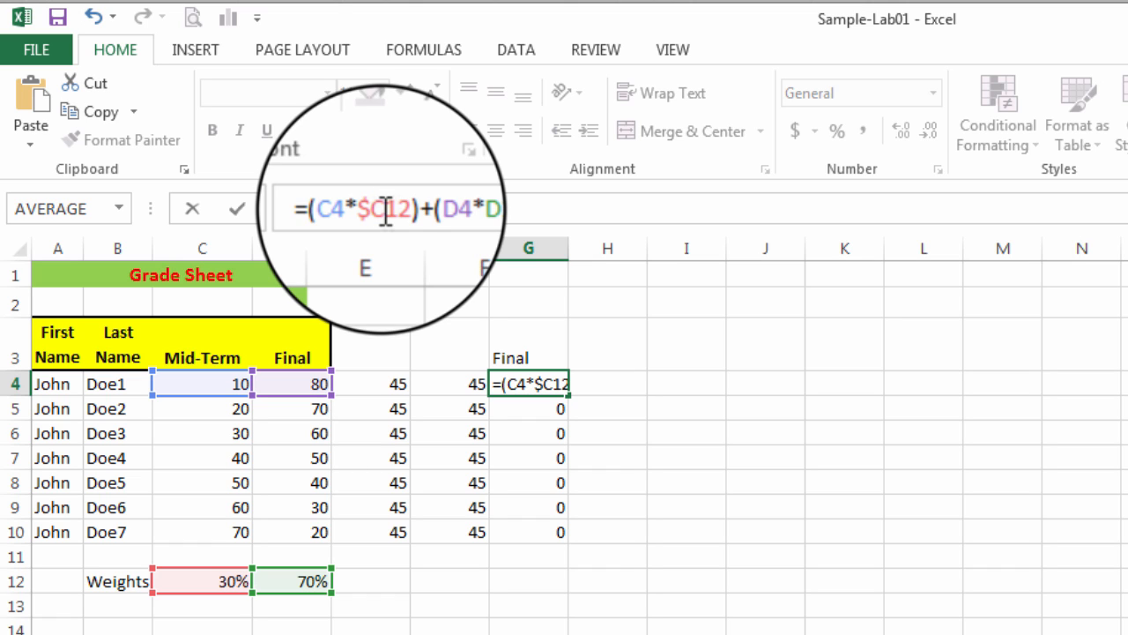
{"action": "left_click", "coordinate": [386, 214]}
{"action": "type", "text": "$"}
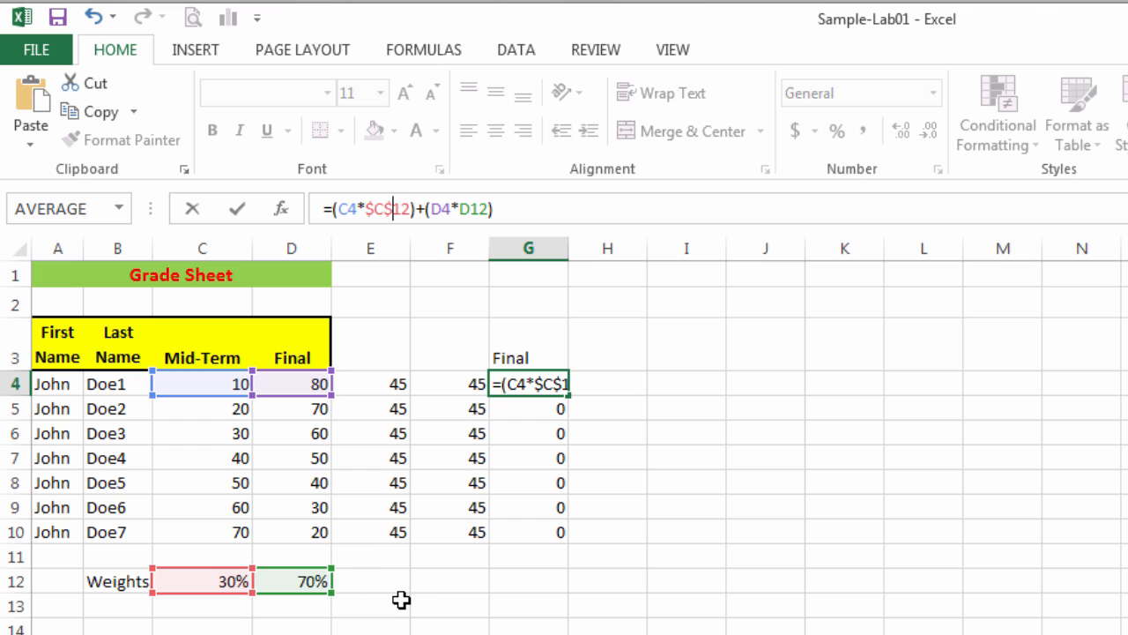
Make the D12 reference absolute as well, so G4 contains =(C4*$C$12)+(D4*$D$12).
{"action": "left_click", "coordinate": [460, 208]}
{"action": "type", "text": "$"}
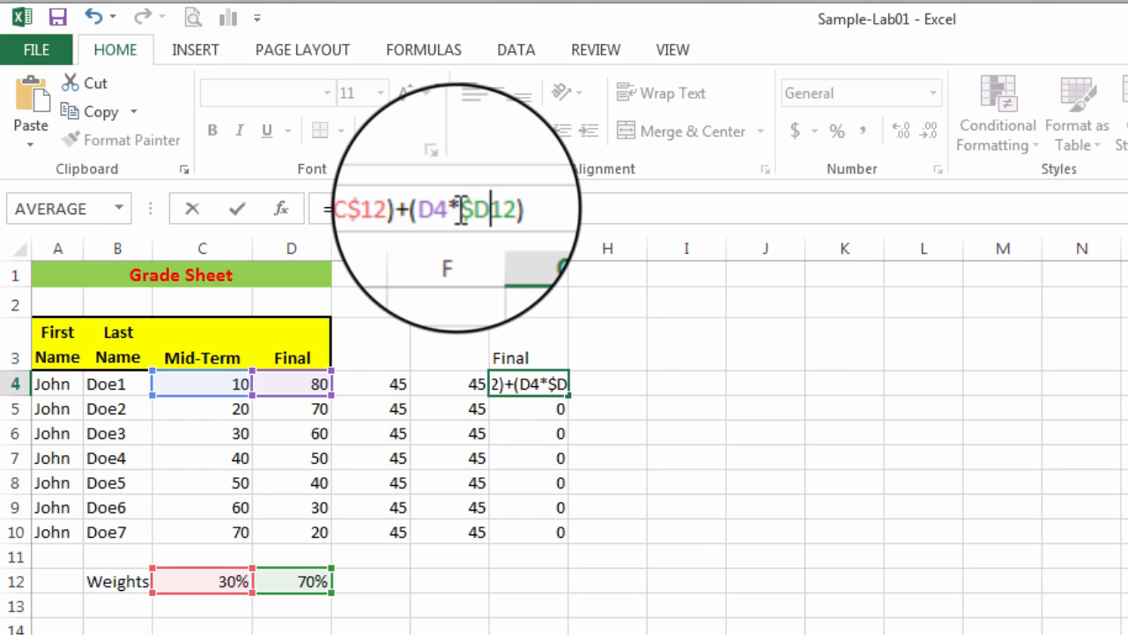
{"action": "key", "text": "Right"}
{"action": "type", "text": "$"}
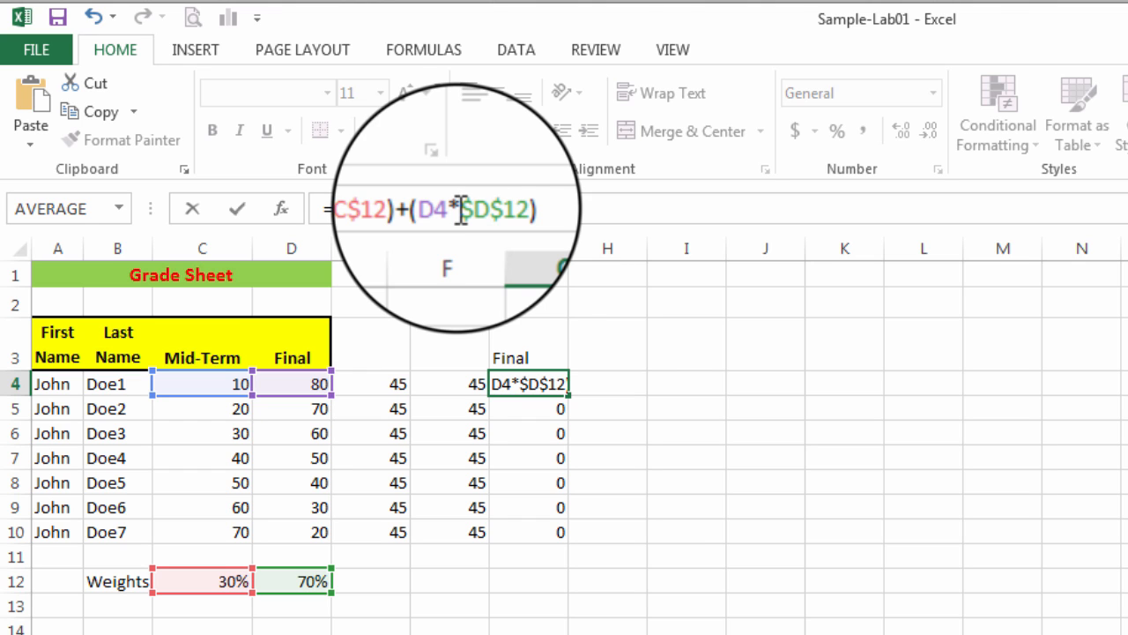
{"action": "left_click", "coordinate": [528, 210]}
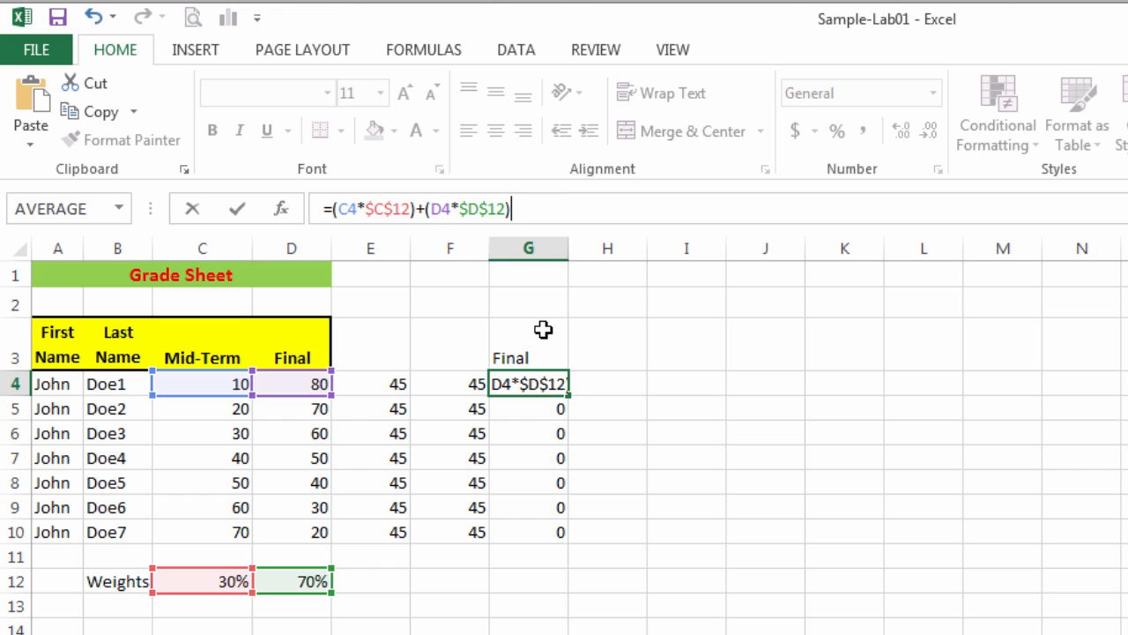
{"action": "key", "text": "Return"}
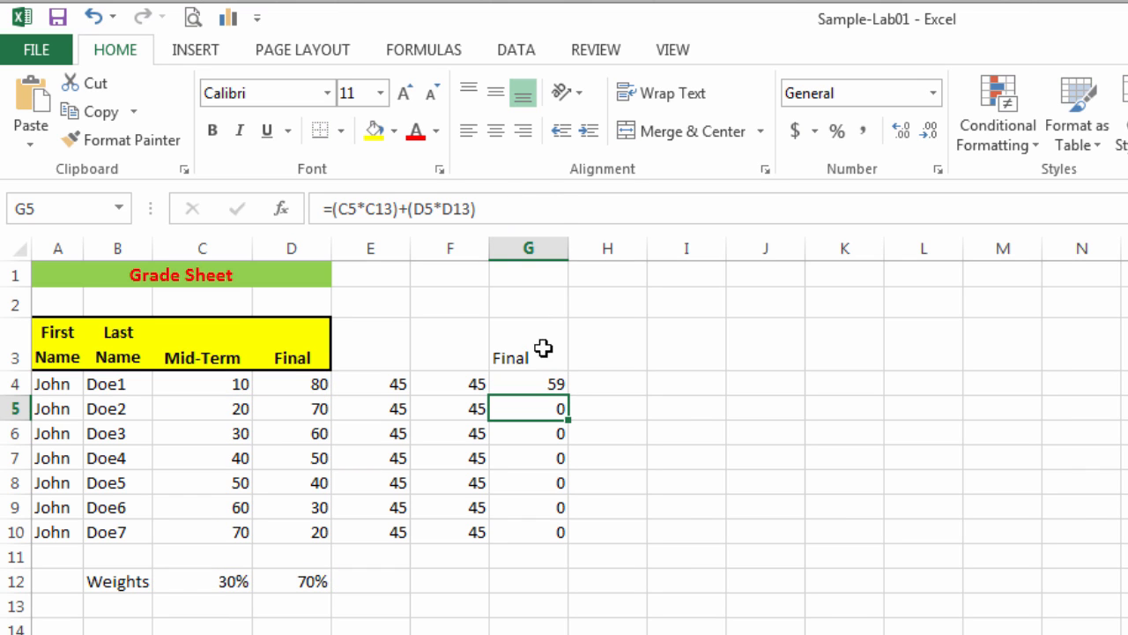
Copy the G4 formula down through G10 and check the references in the copied formulas.
{"action": "left_click", "coordinate": [553, 382]}
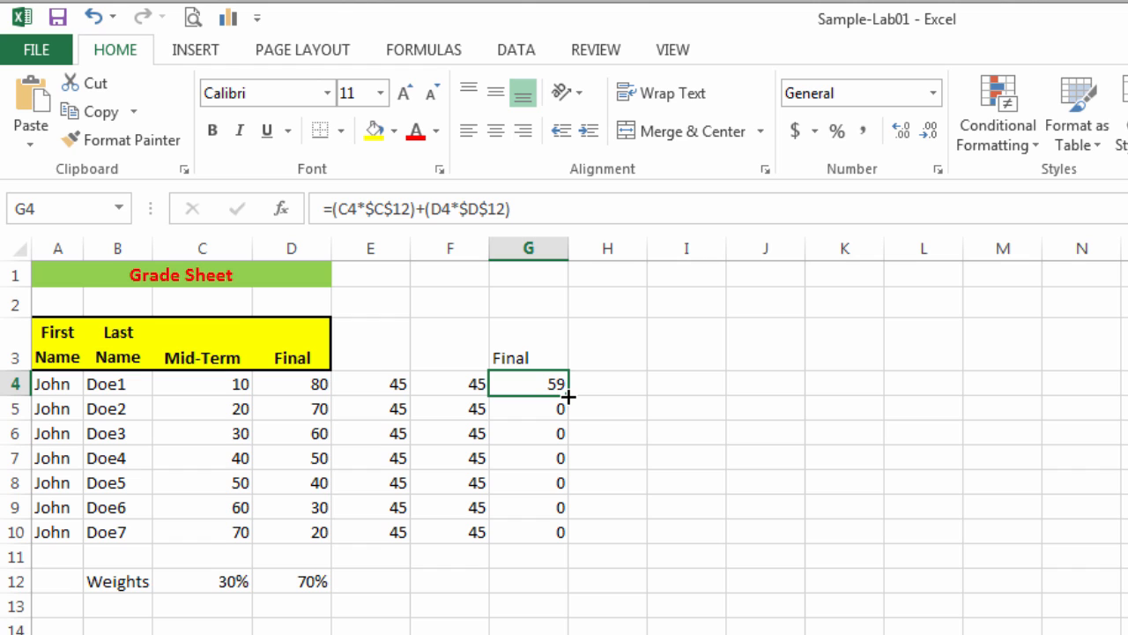
{"action": "left_click_drag", "start_coordinate": [567, 396], "coordinate": [562, 535]}
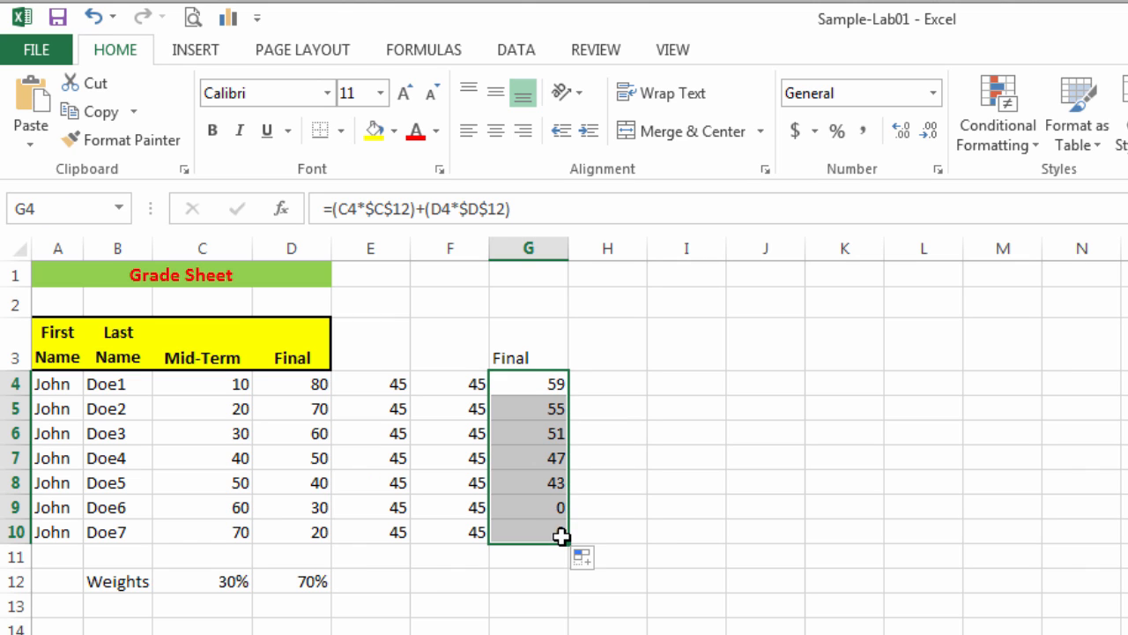
{"action": "left_click", "coordinate": [531, 410]}
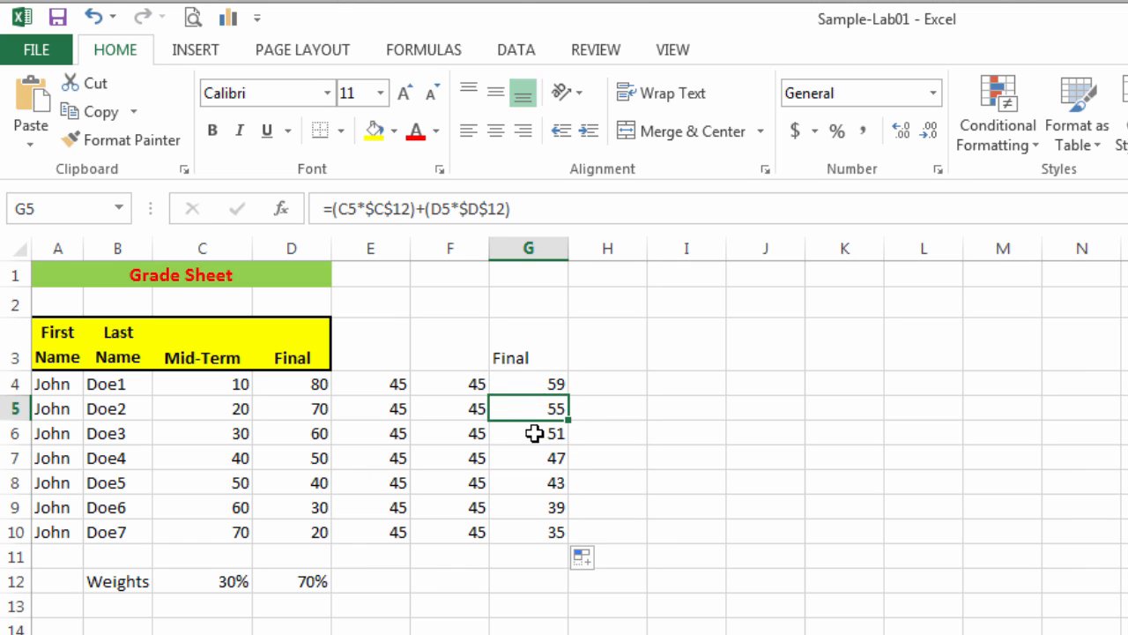
{"action": "left_click", "coordinate": [536, 432]}
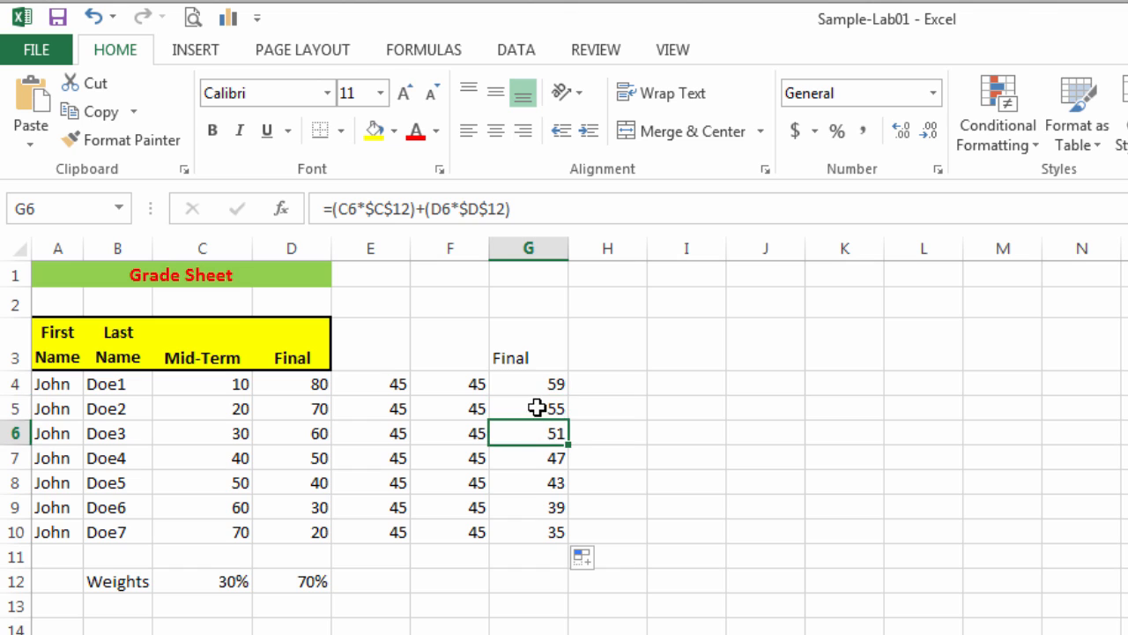
{"action": "left_click", "coordinate": [537, 408]}
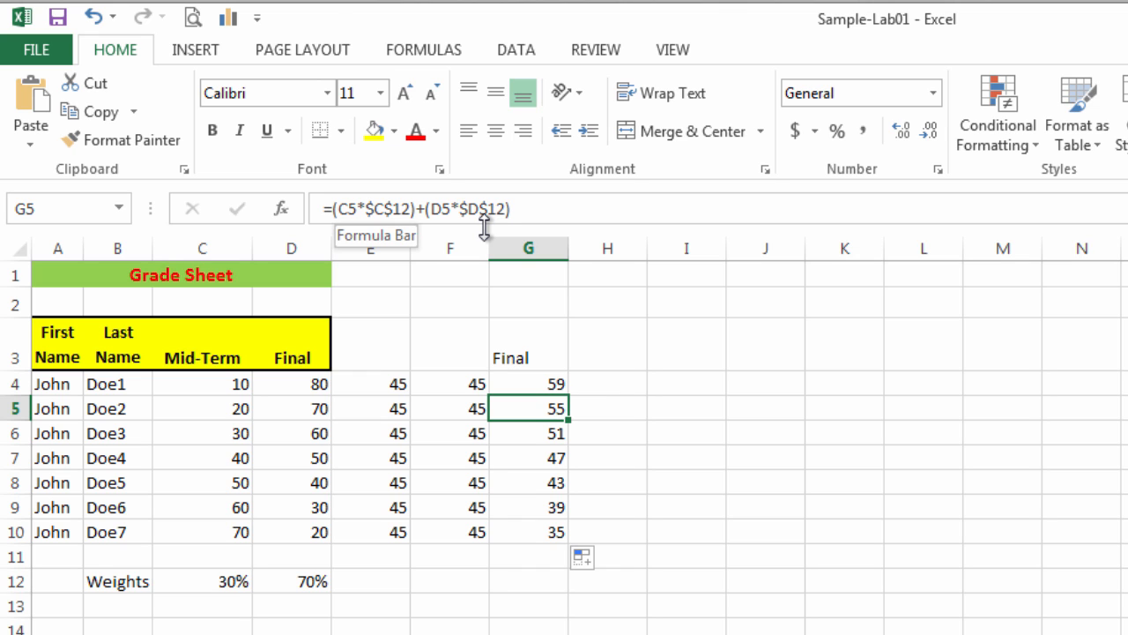
{"action": "left_click", "coordinate": [553, 385]}
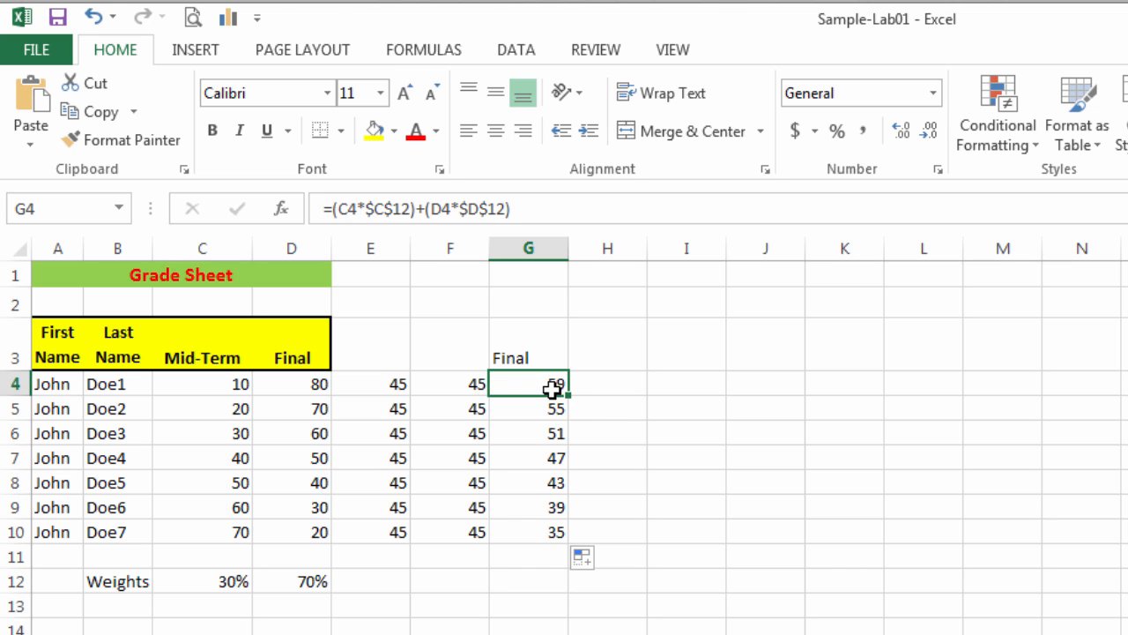
{"action": "left_click", "coordinate": [551, 407]}
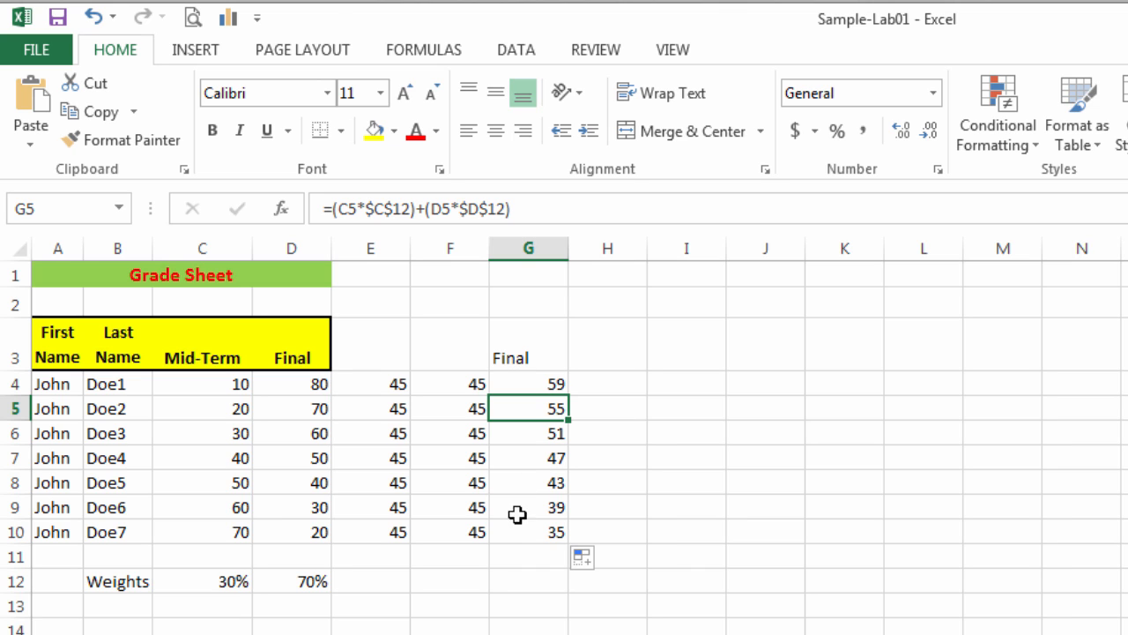
Set the mid-term weight in C12 to 25% and the final weight in D12 to 75%.
{"action": "left_click", "coordinate": [219, 584]}
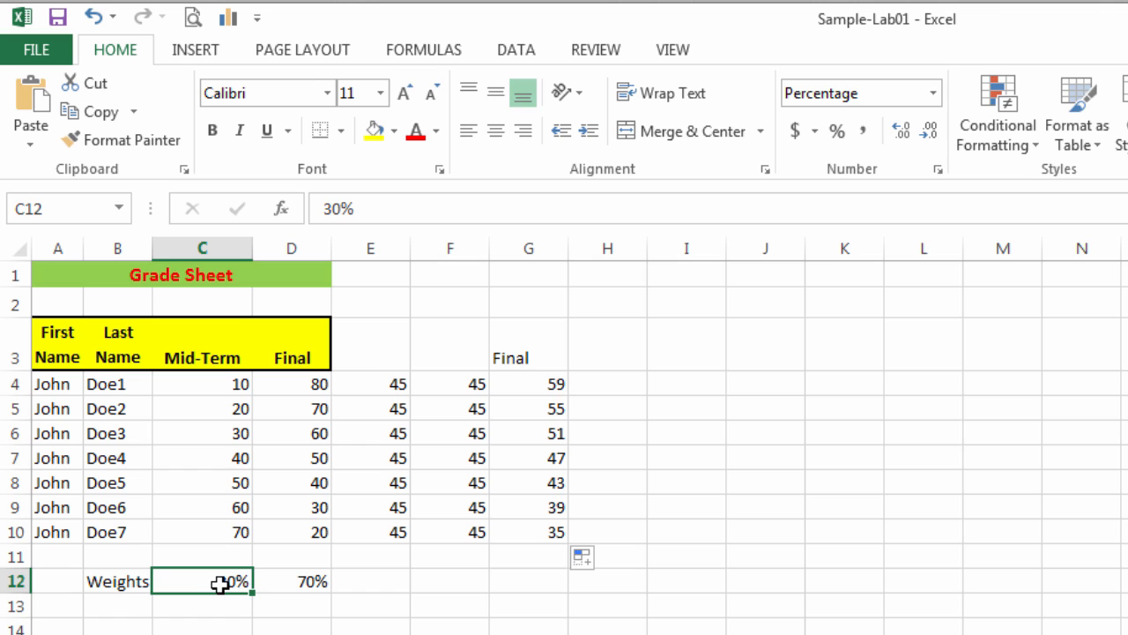
{"action": "type", "text": "25%"}
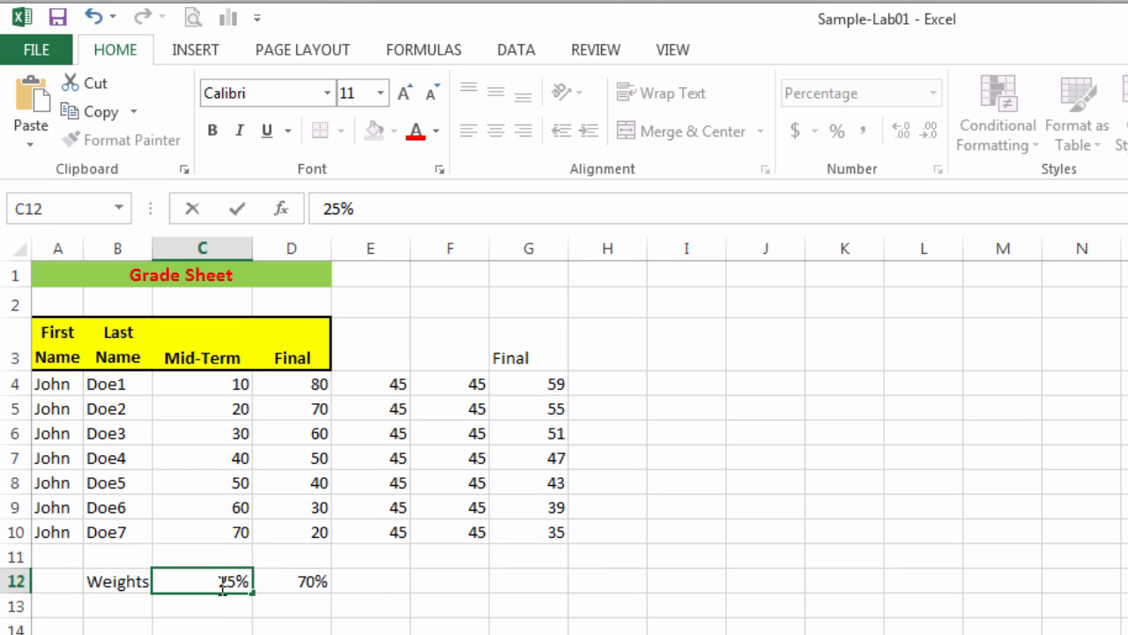
{"action": "key", "text": "Return"}
{"action": "left_click", "coordinate": [300, 580]}
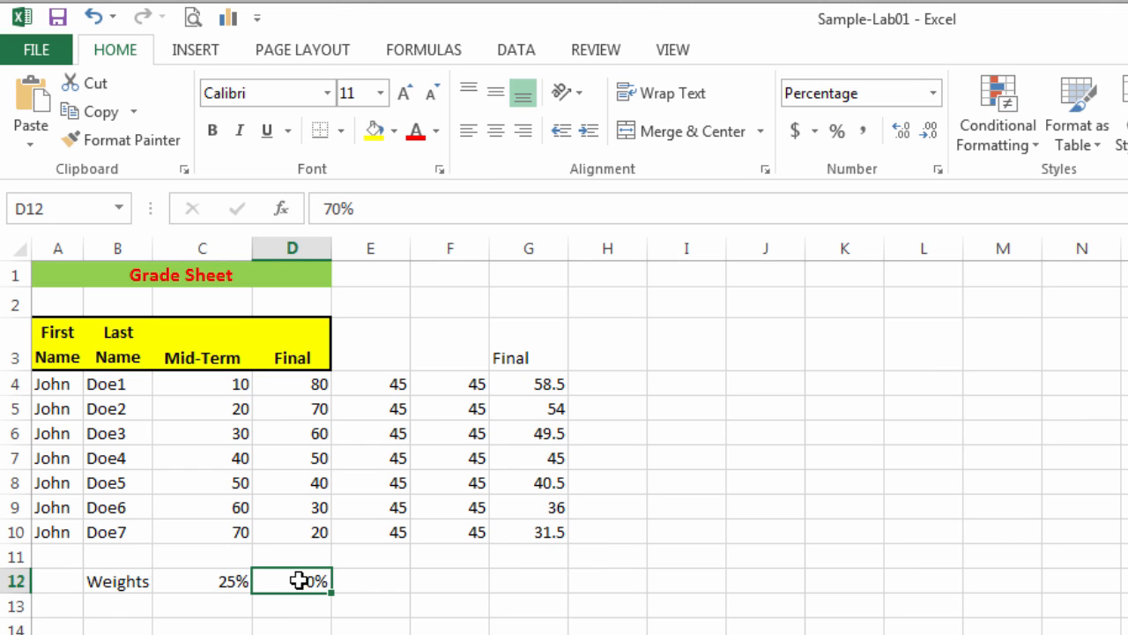
{"action": "type", "text": "75"}
{"action": "key", "text": "Return"}
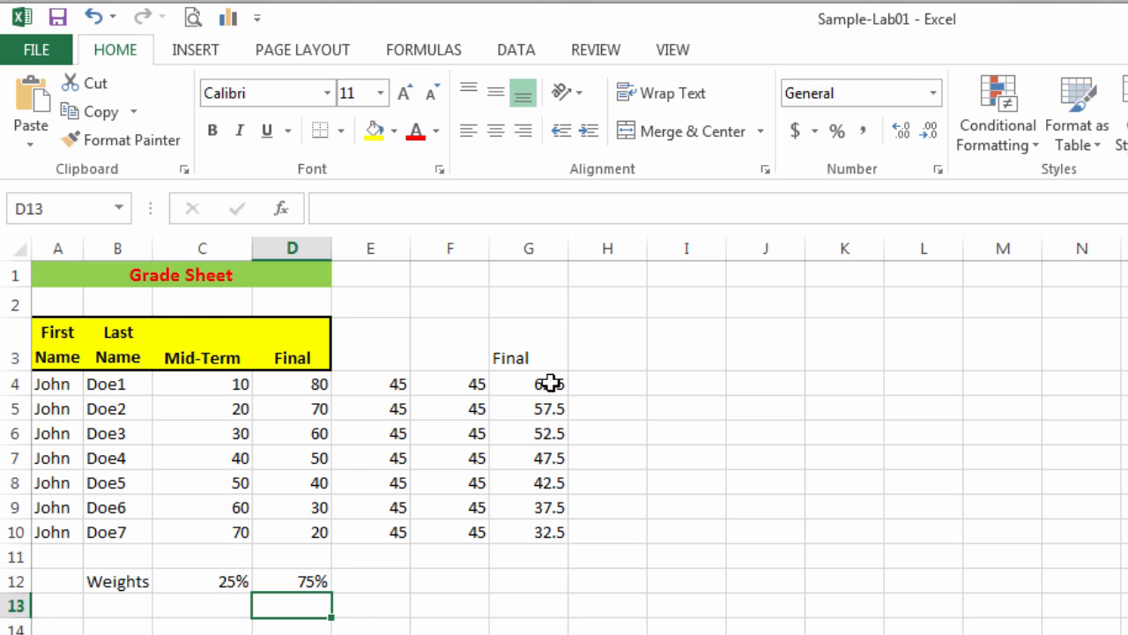
Examine the final grade formulas in G4 to G7 and the weight cells C12 and D12 they refer to.
{"action": "left_click", "coordinate": [550, 383]}
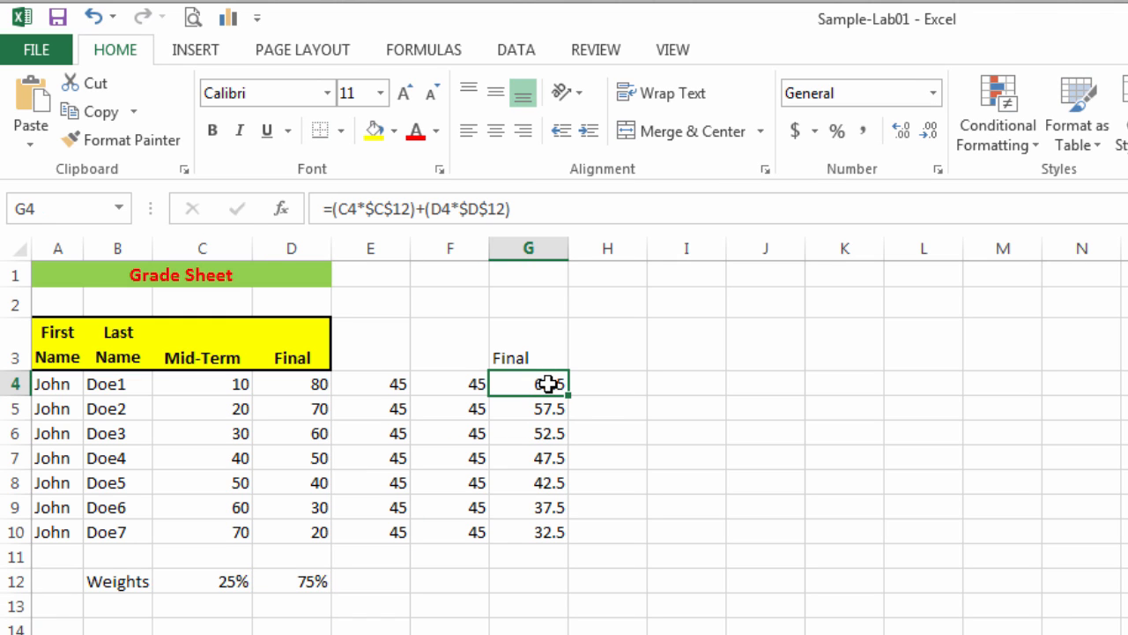
{"action": "left_click", "coordinate": [541, 412]}
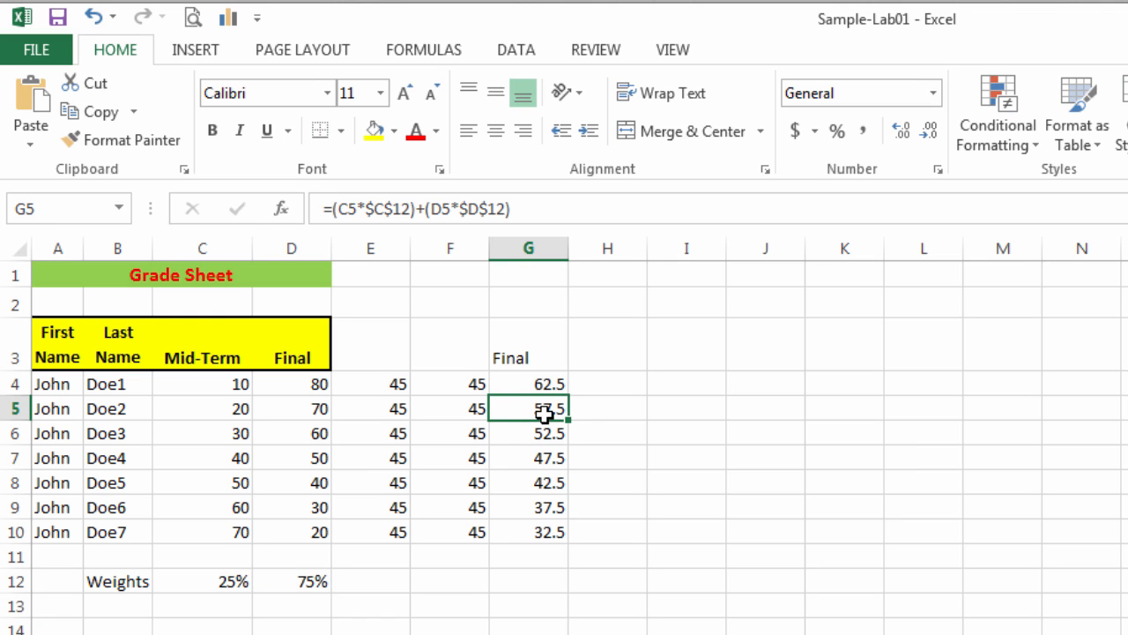
{"action": "left_click", "coordinate": [545, 430]}
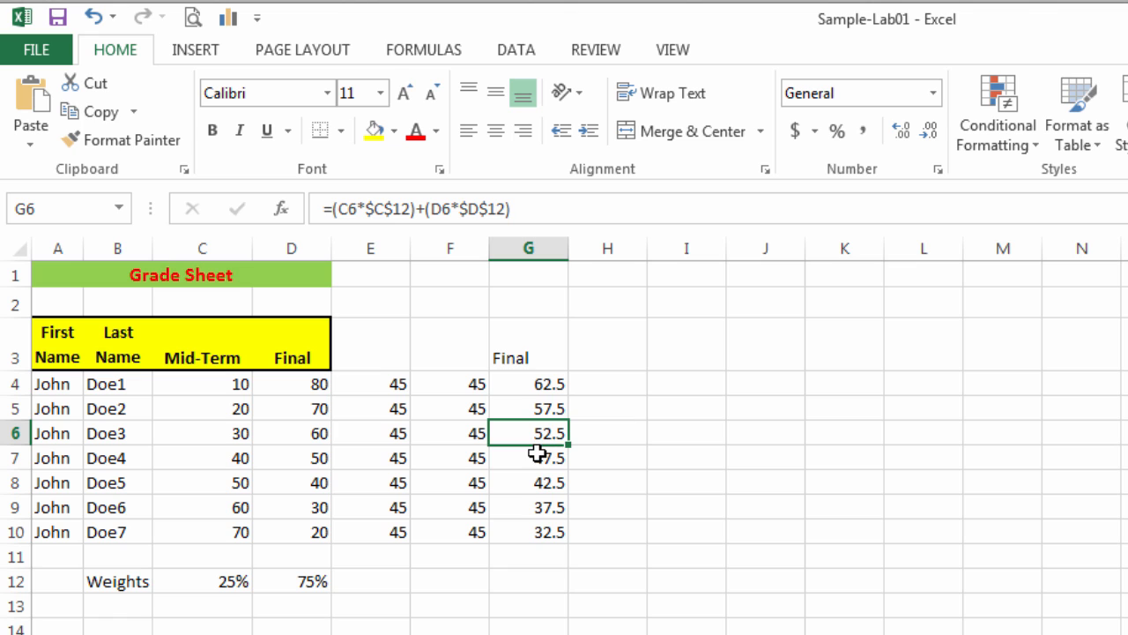
{"action": "left_click", "coordinate": [538, 457]}
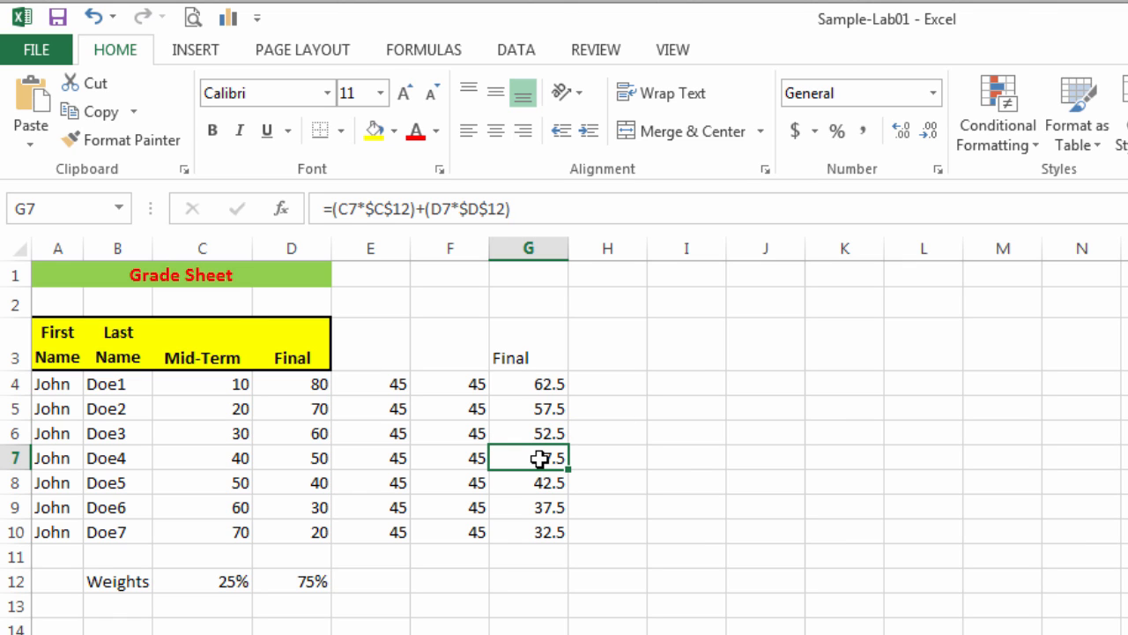
{"action": "left_click", "coordinate": [223, 582]}
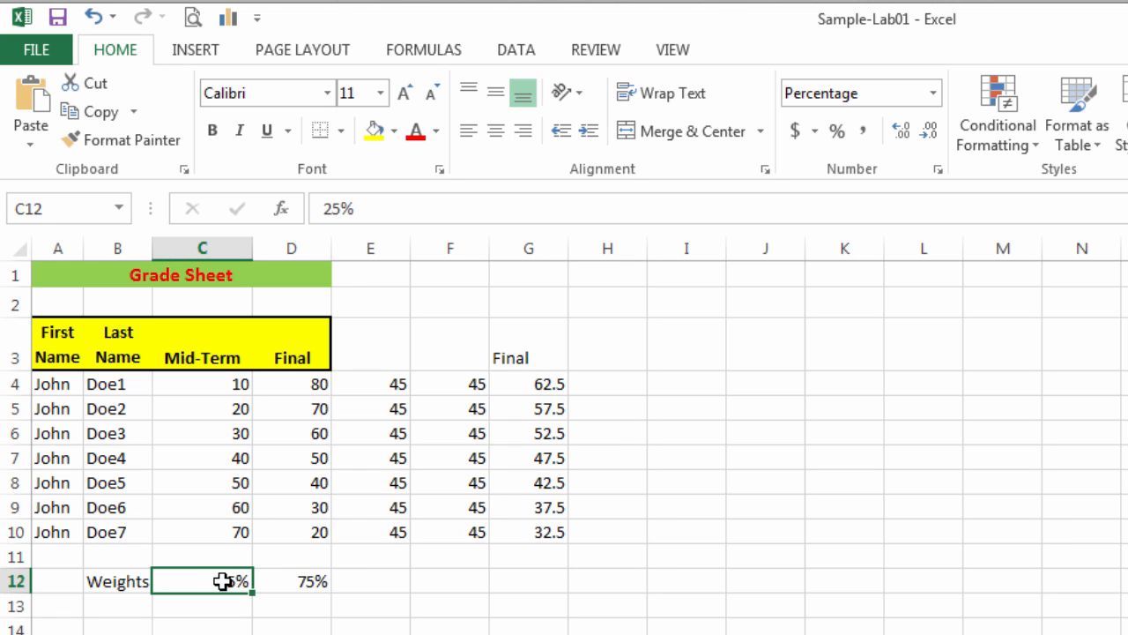
{"action": "left_click", "coordinate": [310, 582]}
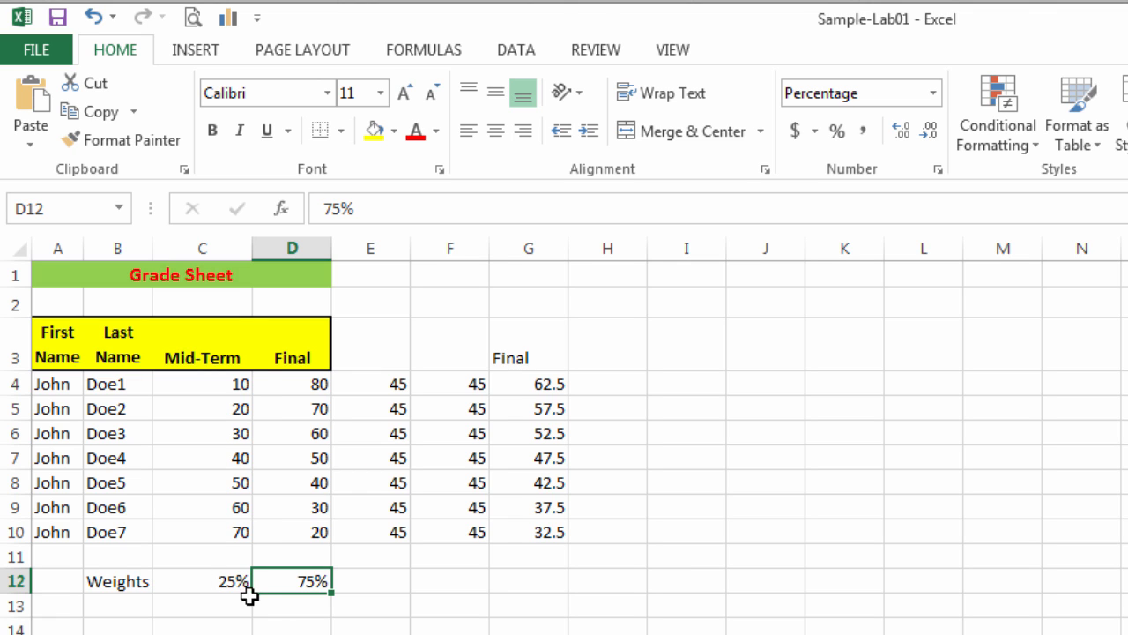
{"action": "left_click", "coordinate": [208, 582]}
{"action": "left_click", "coordinate": [282, 587]}
{"action": "left_click", "coordinate": [233, 589]}
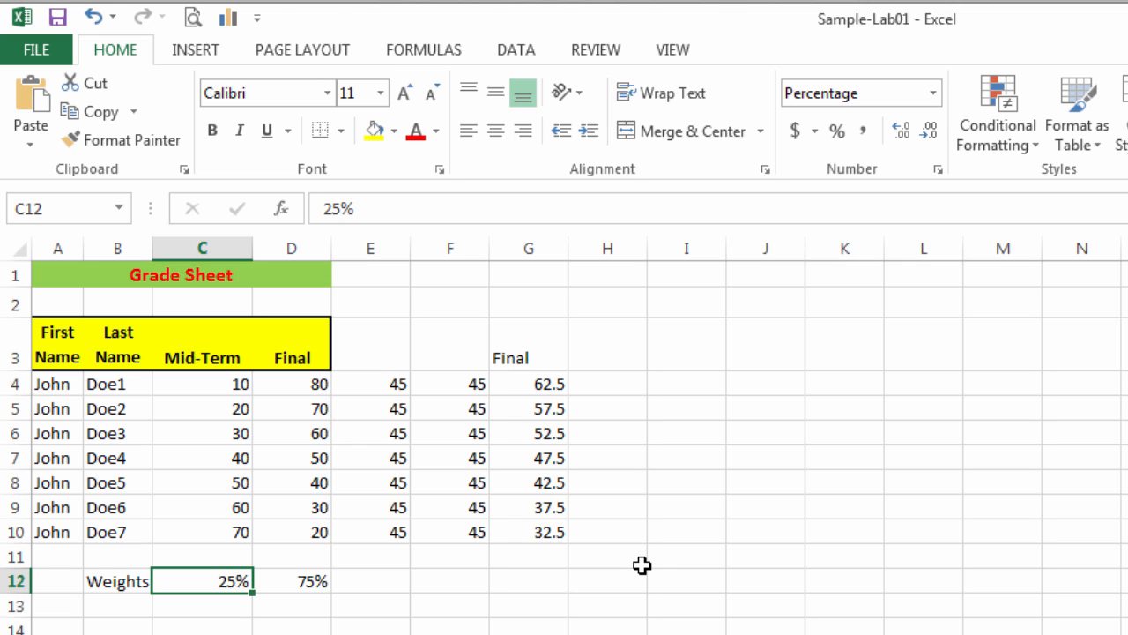
Enter the label Average in cell B11, above the Weights label.
{"action": "left_click", "coordinate": [129, 555]}
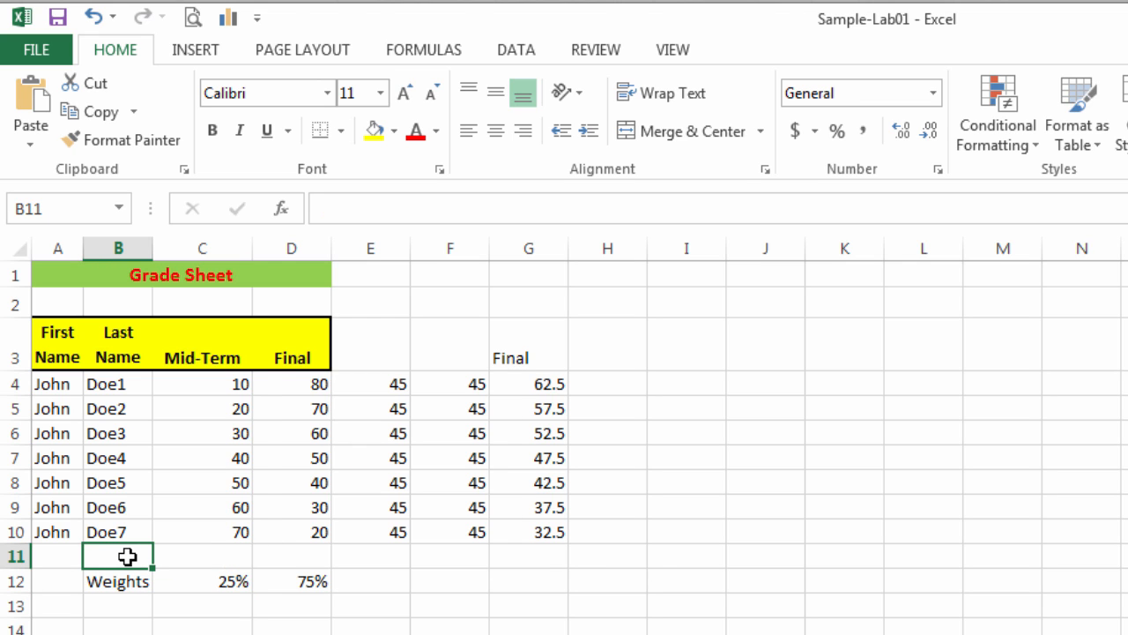
{"action": "type", "text": "Aver"}
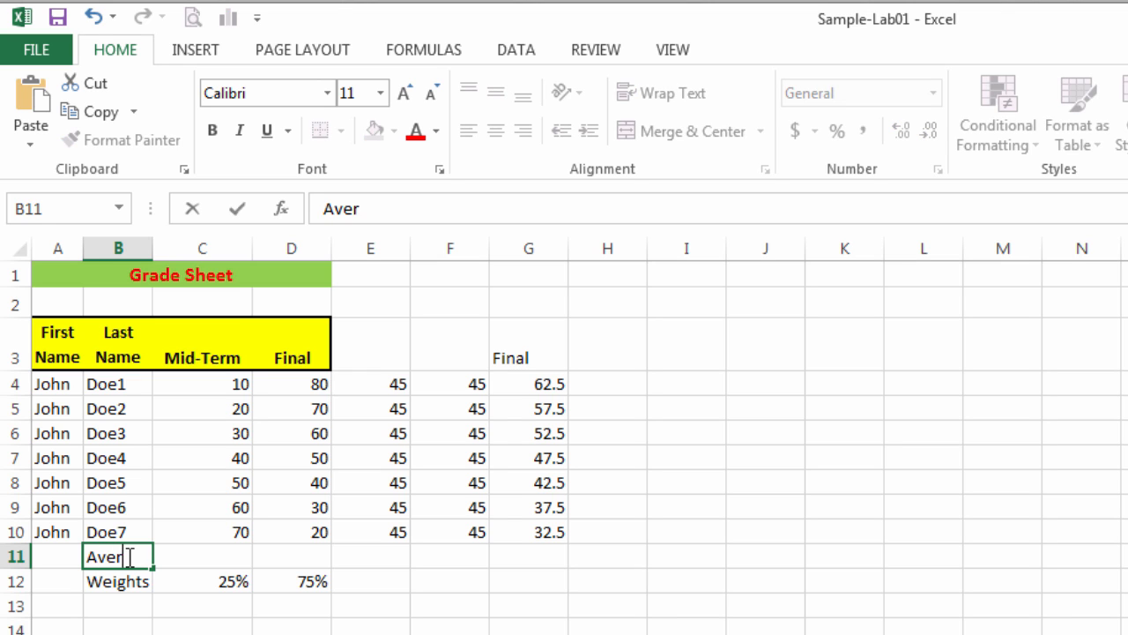
{"action": "type", "text": "agee"}
{"action": "key", "text": "BackSpace"}
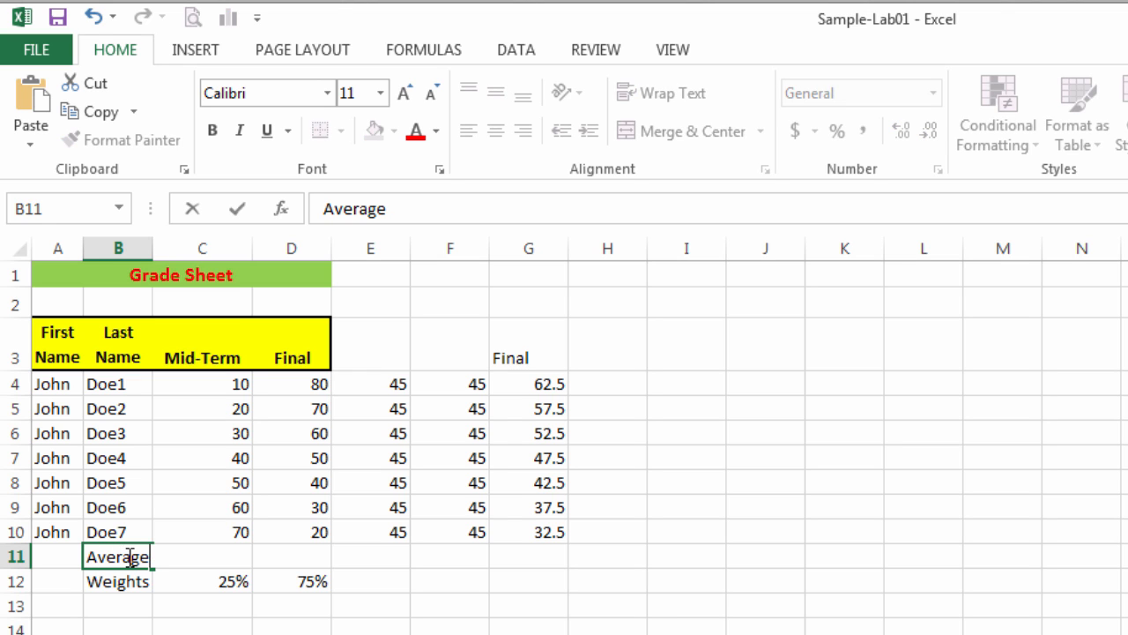
{"action": "key", "text": "Return"}
Insert the AVERAGE function in C11 to average the mid-term grades in C4:C10.
{"action": "left_click", "coordinate": [176, 549]}
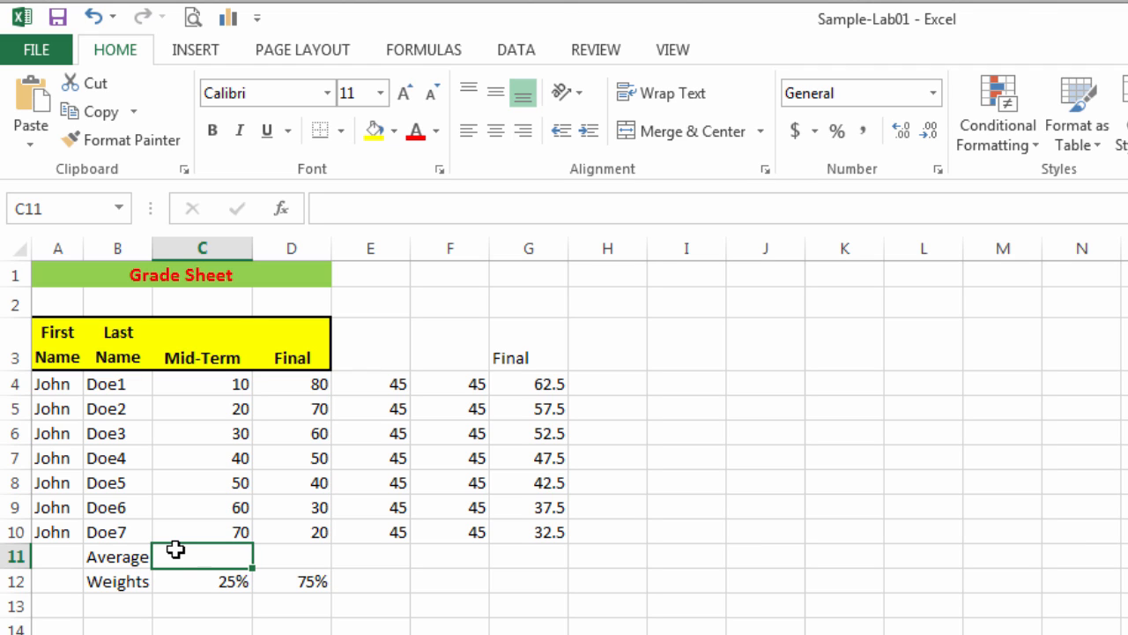
{"action": "left_click", "coordinate": [427, 50]}
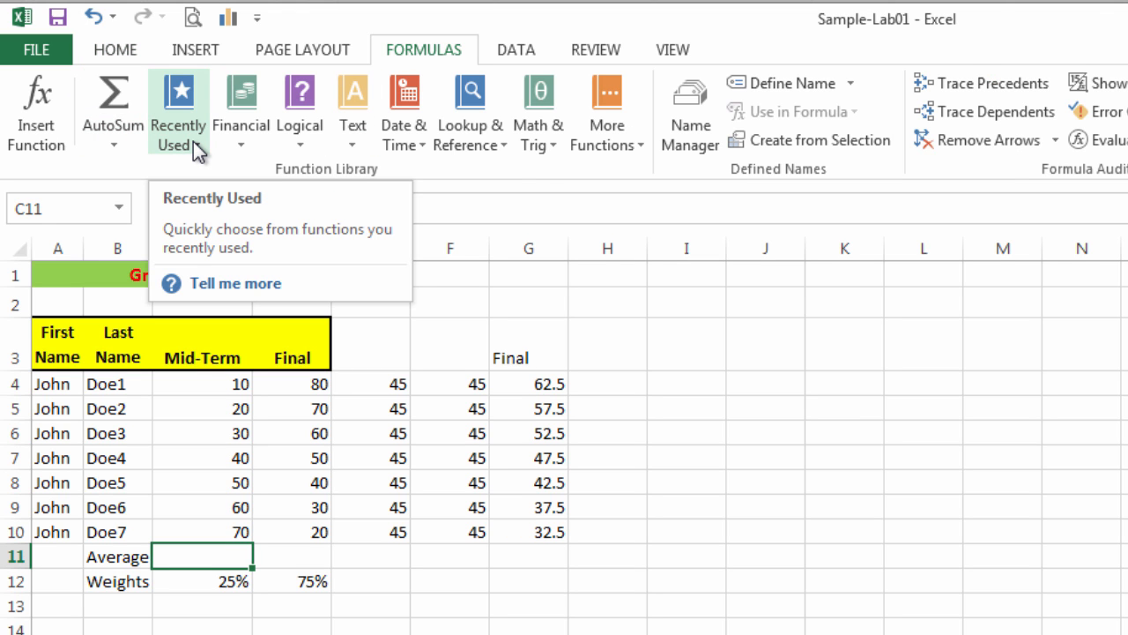
{"action": "left_click", "coordinate": [41, 115]}
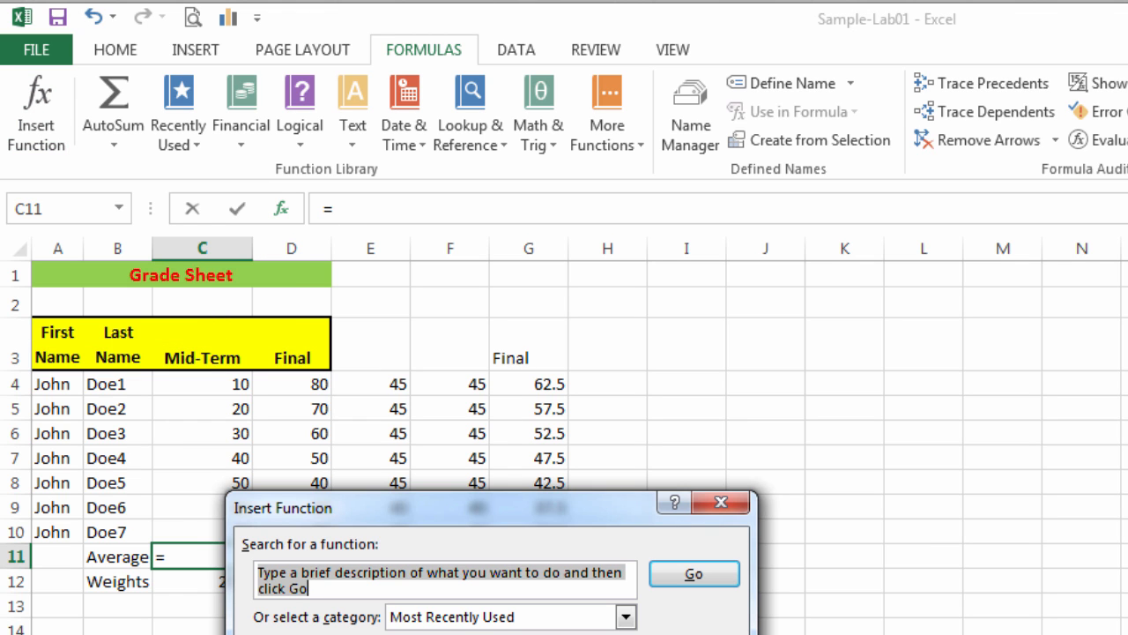
{"action": "key", "text": "Return"}
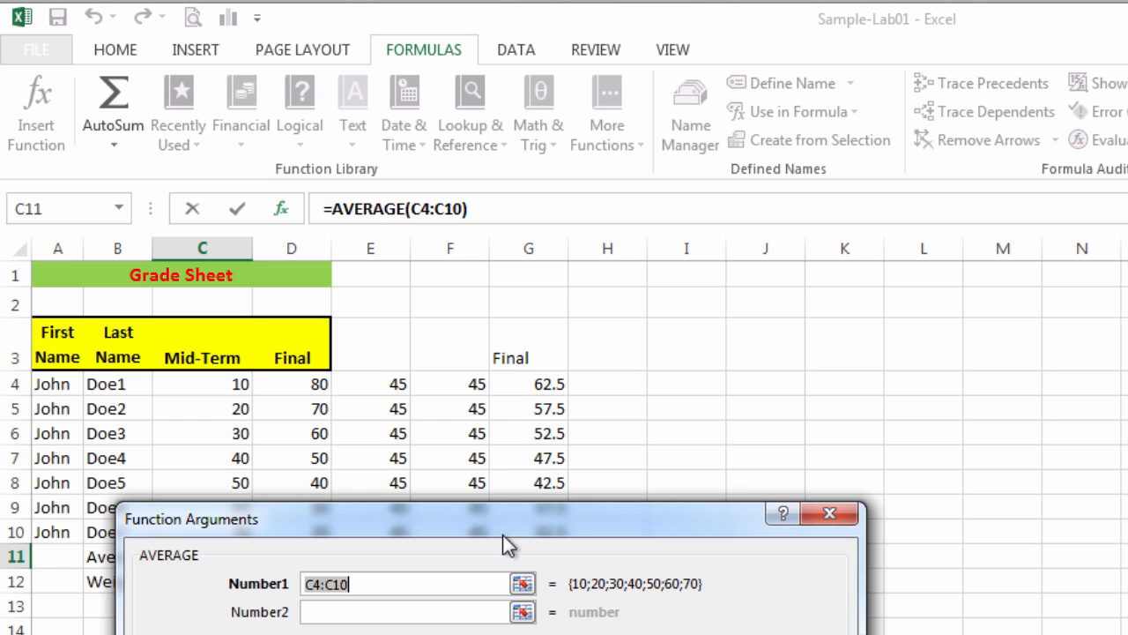
{"action": "left_click_drag", "start_coordinate": [495, 522], "coordinate": [871, 399]}
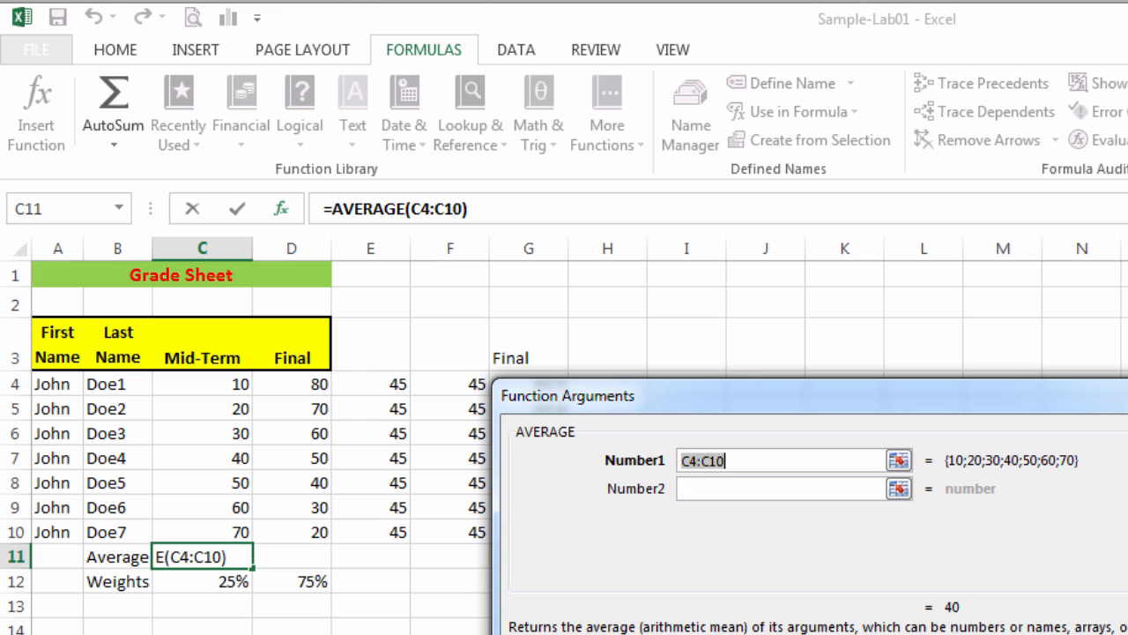
{"action": "key", "text": "Return"}
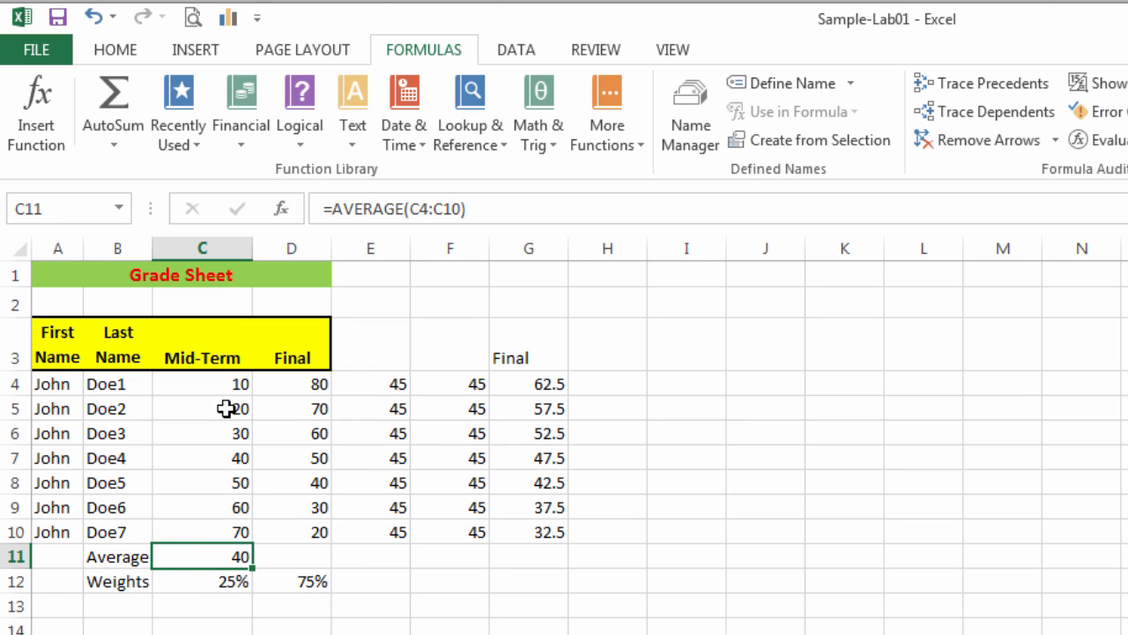
Copy the average formula from C11 to D11 and compare the references in the two formulas.
{"action": "left_click", "coordinate": [299, 554]}
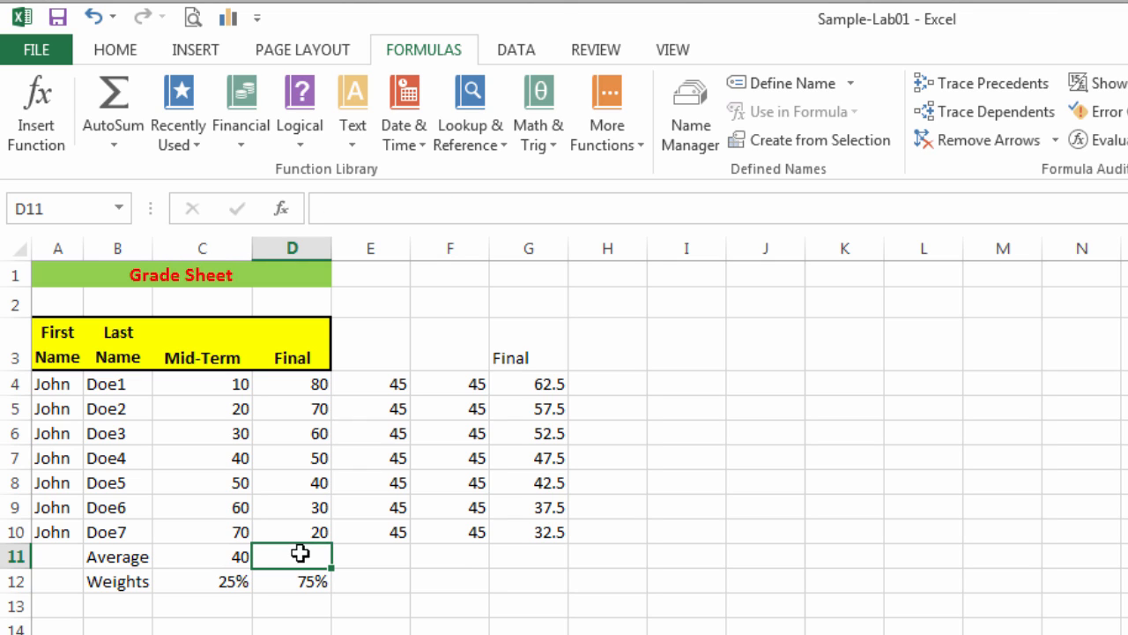
{"action": "left_click", "coordinate": [220, 556]}
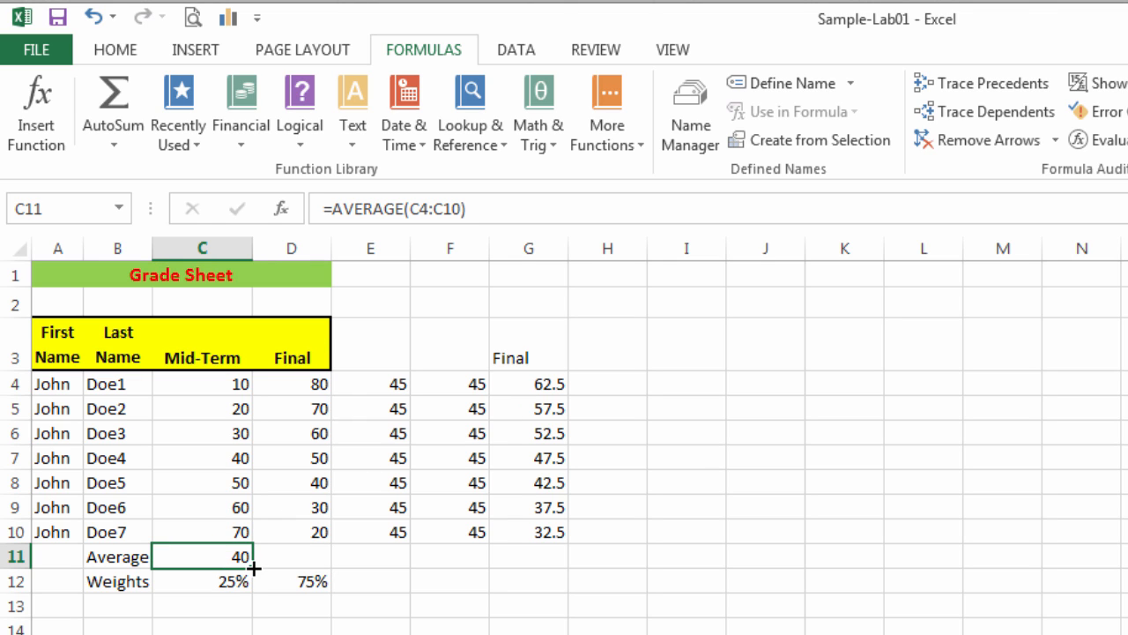
{"action": "left_click", "coordinate": [291, 548]}
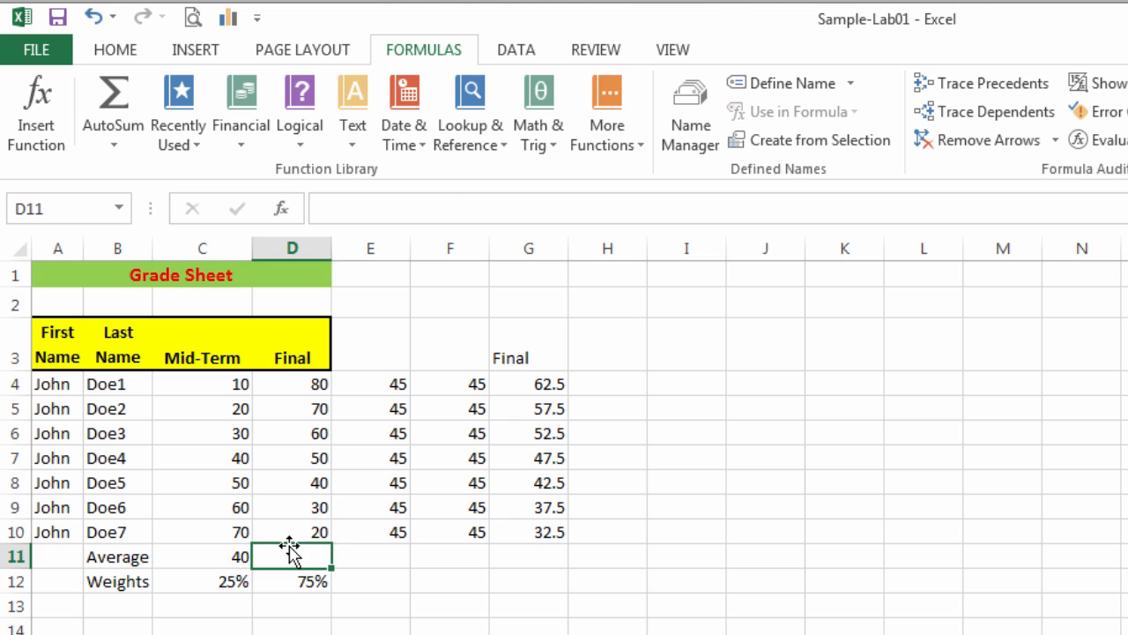
{"action": "left_click", "coordinate": [228, 556]}
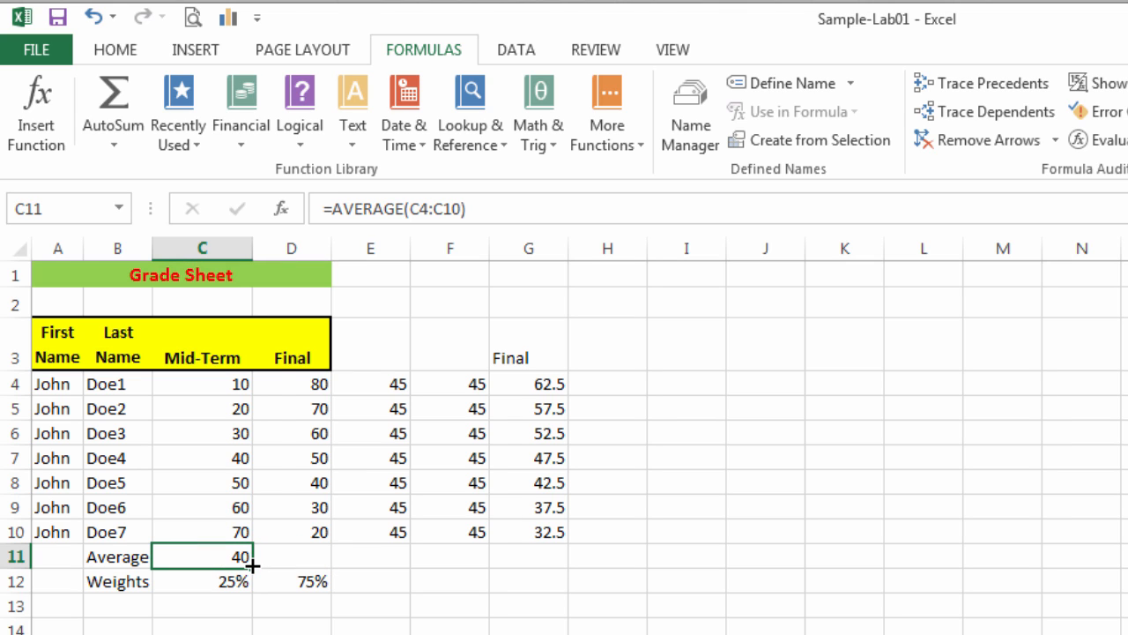
{"action": "left_click_drag", "start_coordinate": [252, 566], "coordinate": [305, 556]}
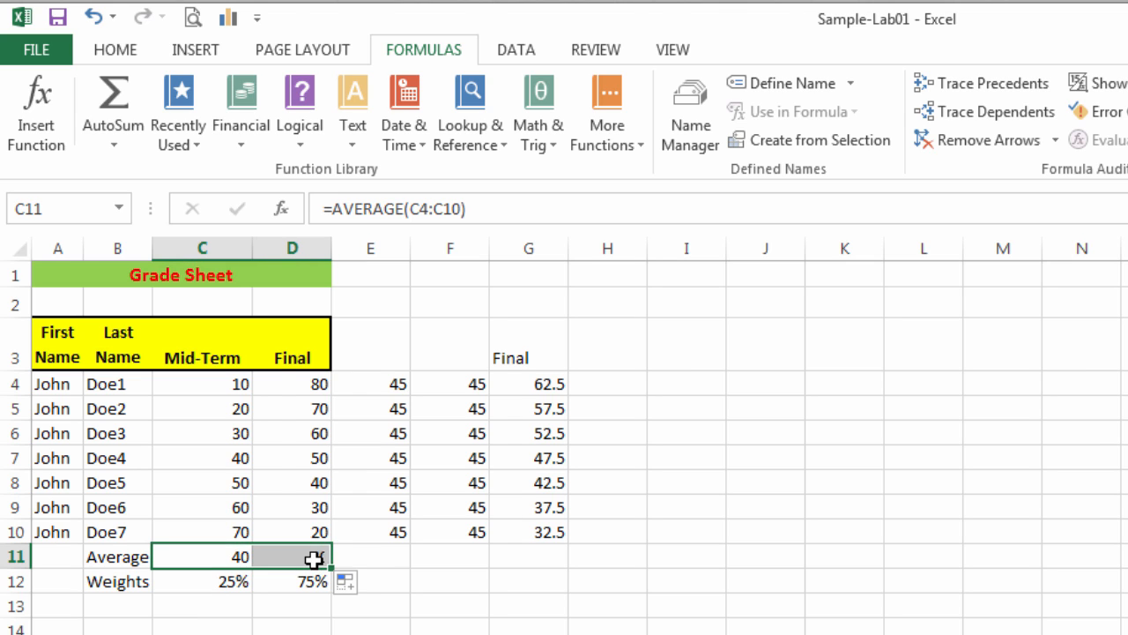
{"action": "left_click", "coordinate": [395, 559]}
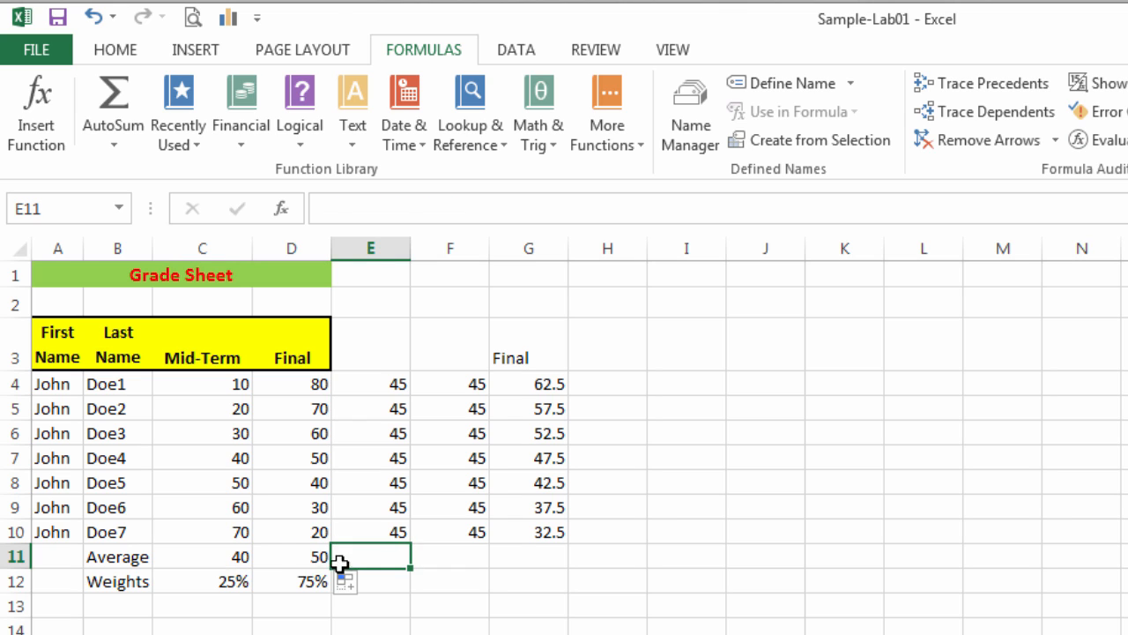
{"action": "left_click", "coordinate": [294, 556]}
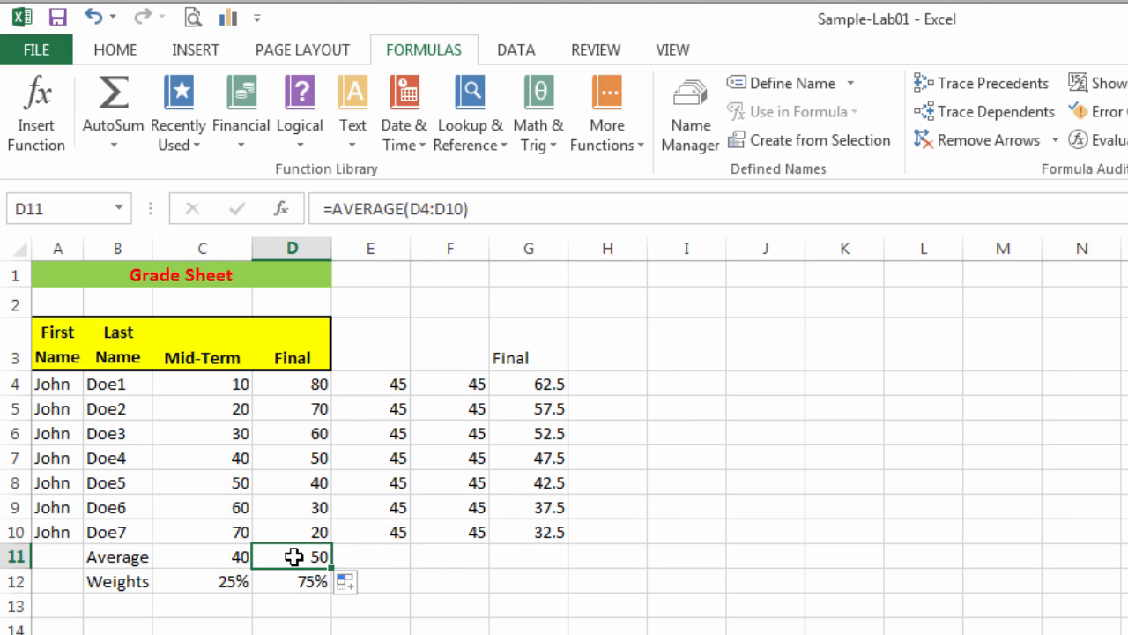
{"action": "left_click", "coordinate": [223, 556]}
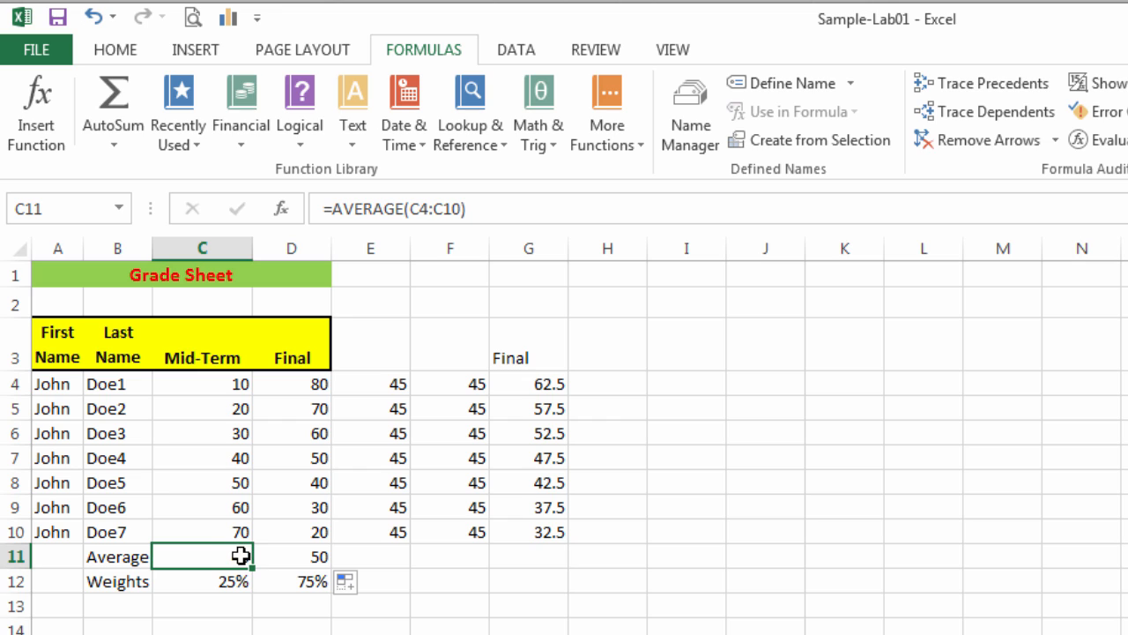
{"action": "left_click", "coordinate": [287, 552]}
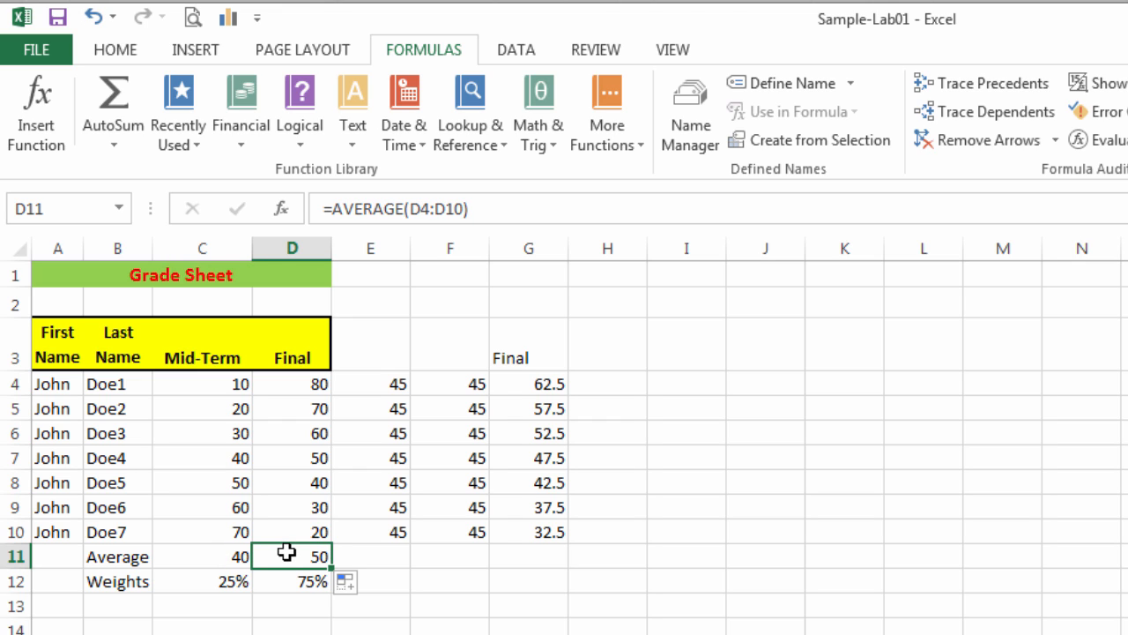
{"action": "left_click", "coordinate": [234, 555]}
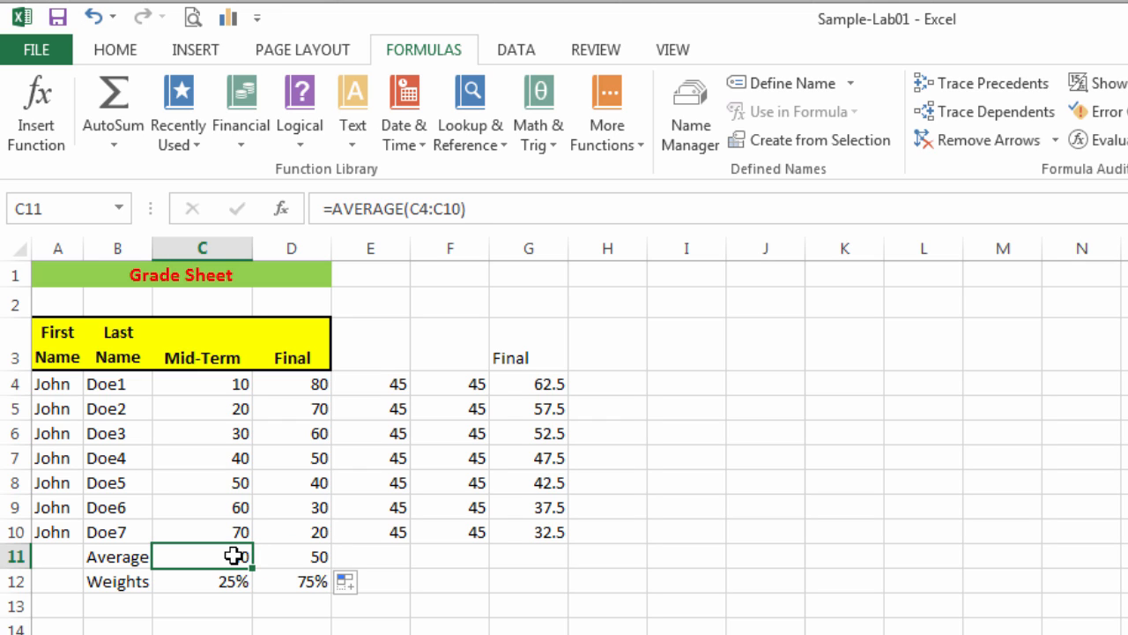
{"action": "left_click", "coordinate": [308, 558]}
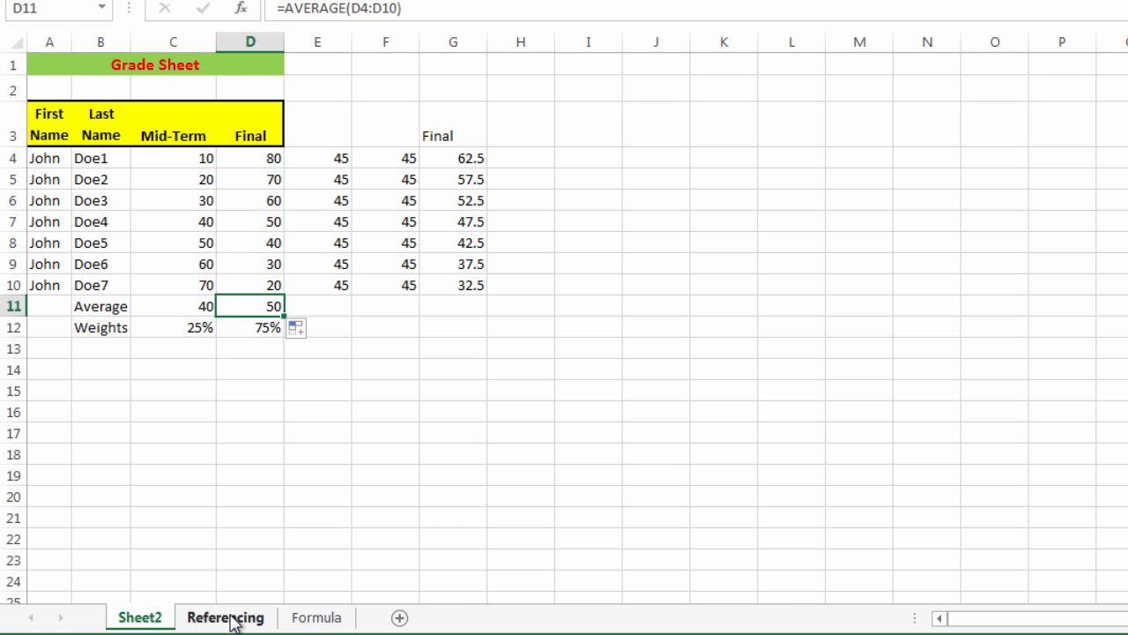
Switch to the Referencing sheet and look over the empty grid E4:G7 for days and number of people.
{"action": "left_click", "coordinate": [230, 619]}
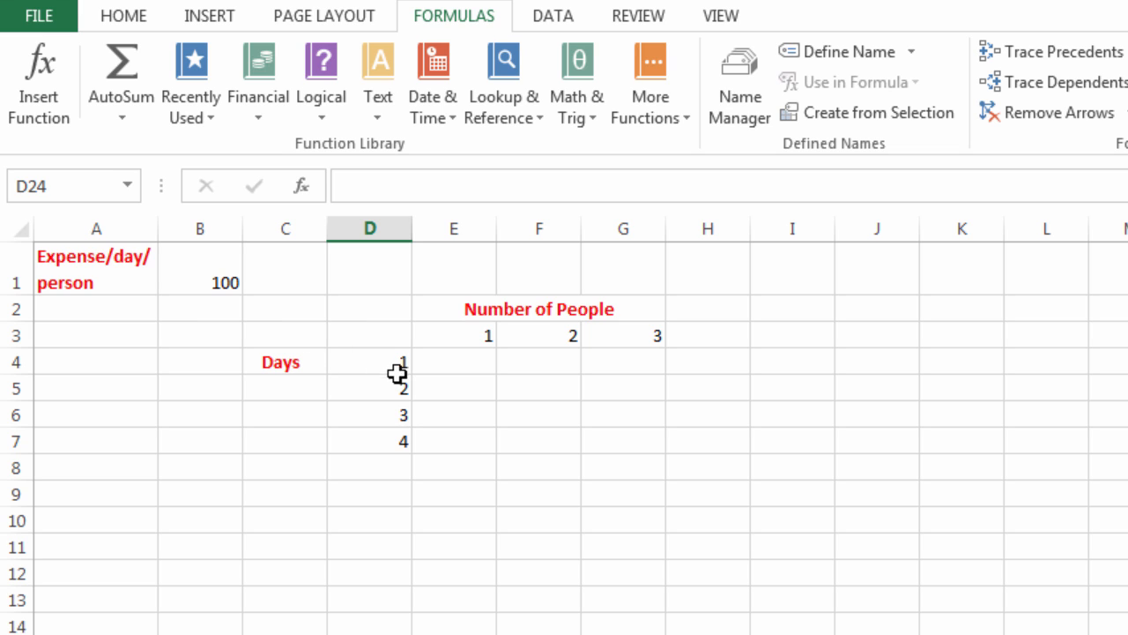
{"action": "left_click", "coordinate": [465, 365]}
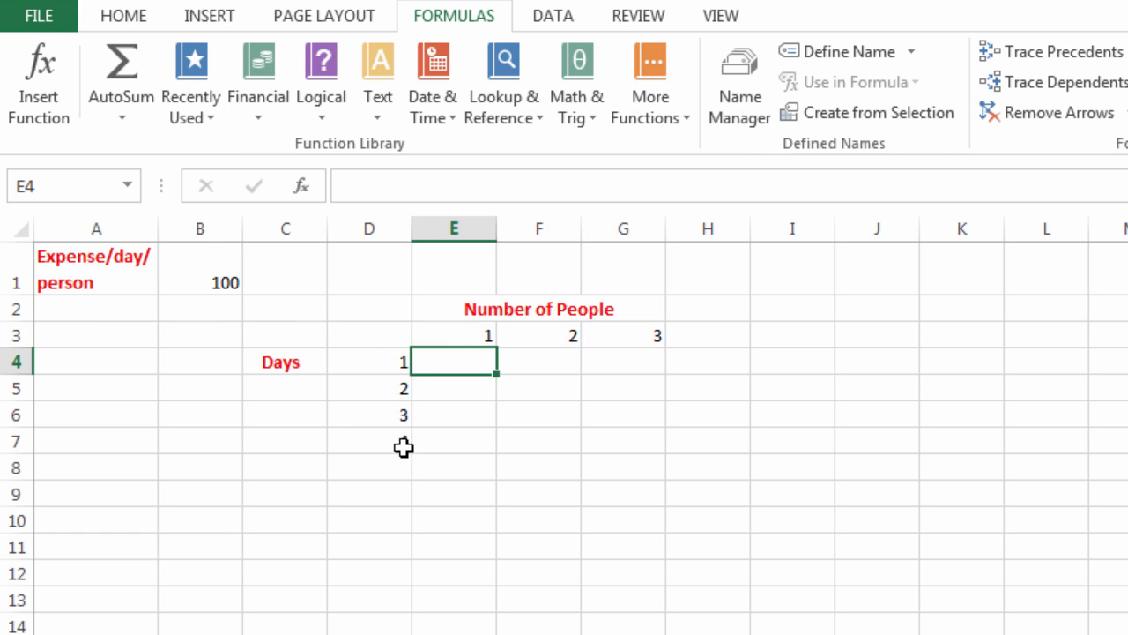
{"action": "left_click", "coordinate": [641, 451]}
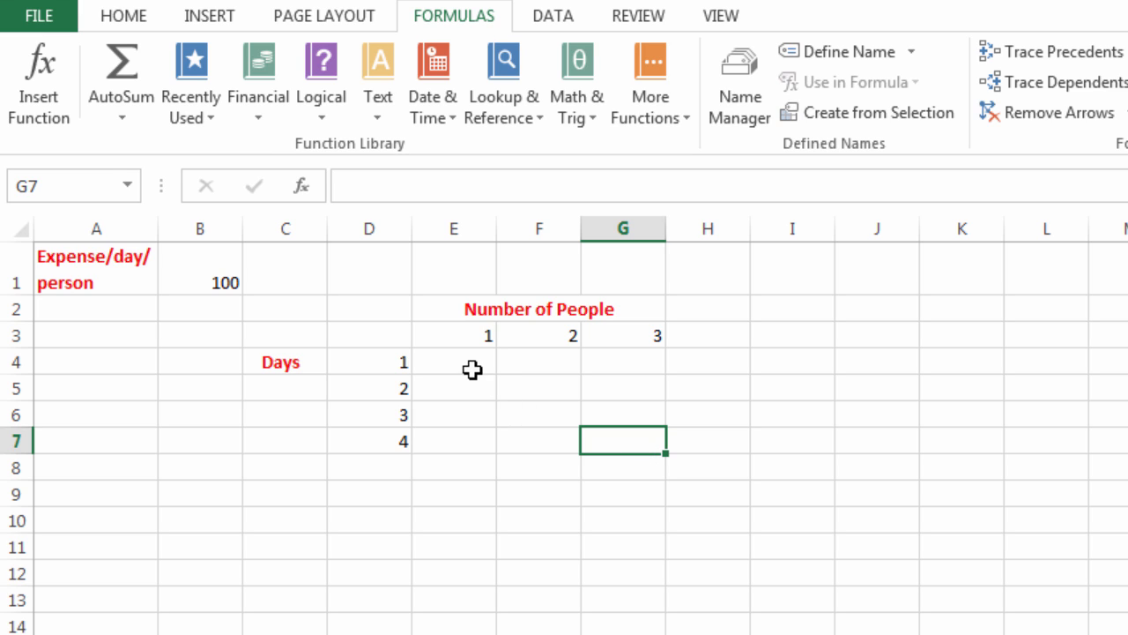
Enter the formula =(B1*D4*E3) in E4 to multiply the daily expense per person by days and number of people.
{"action": "left_click", "coordinate": [470, 361]}
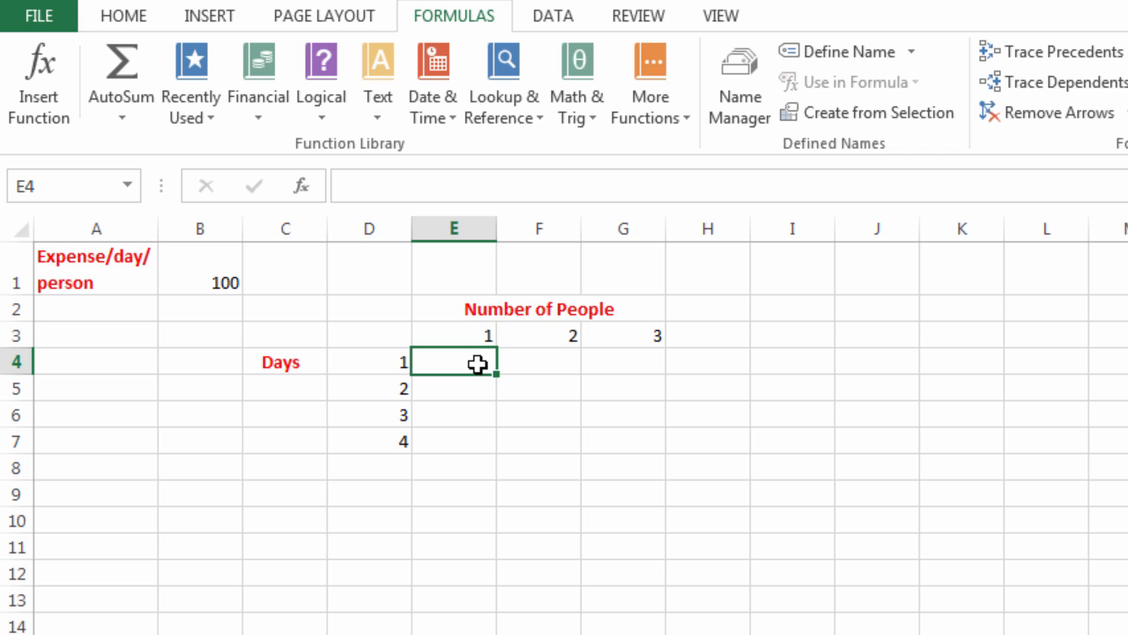
{"action": "type", "text": "="}
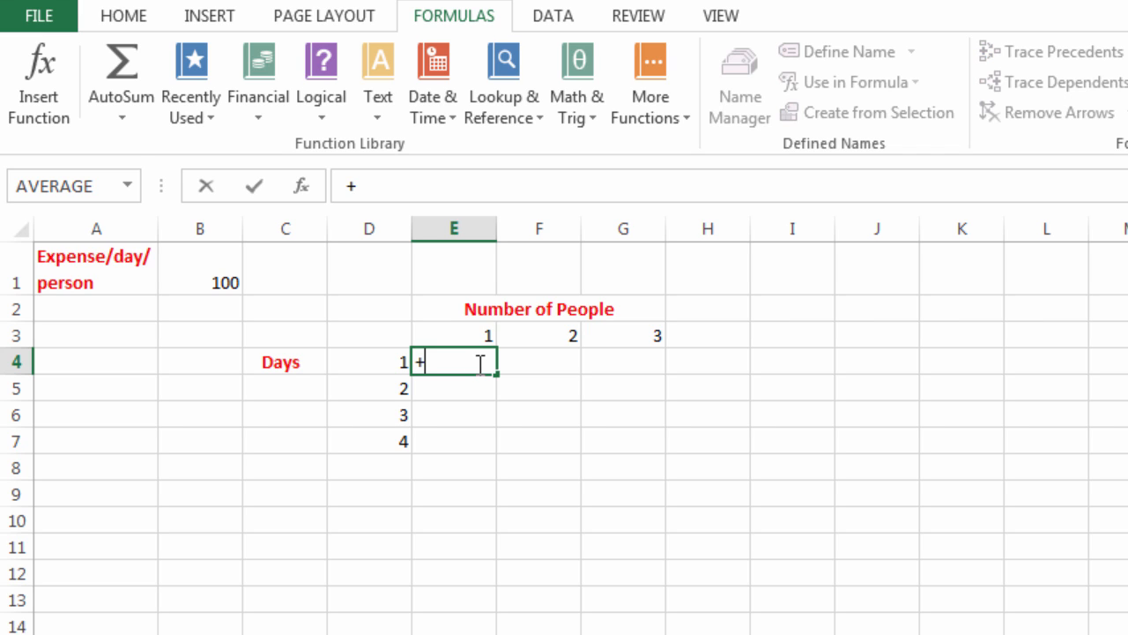
{"action": "key", "text": "BackSpace"}
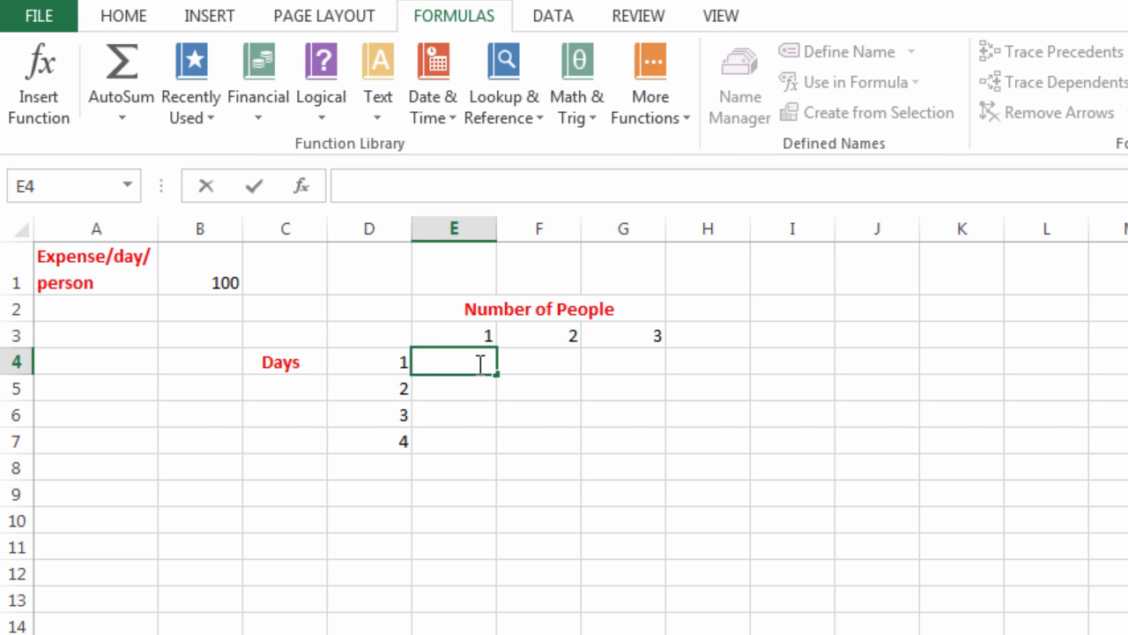
{"action": "type", "text": "=("}
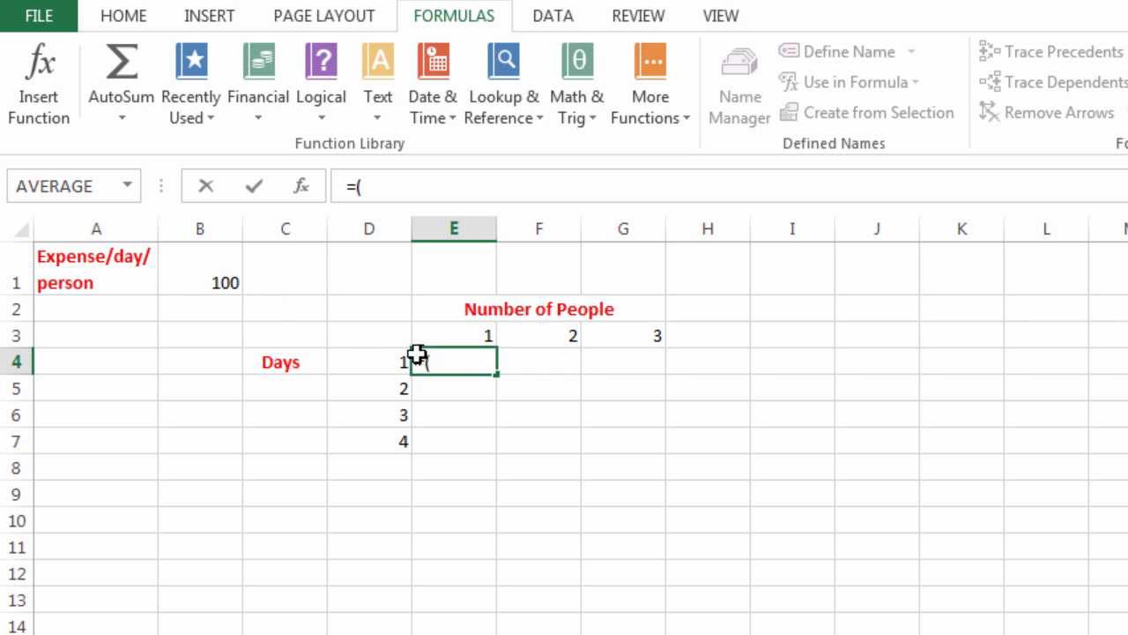
{"action": "left_click", "coordinate": [219, 276]}
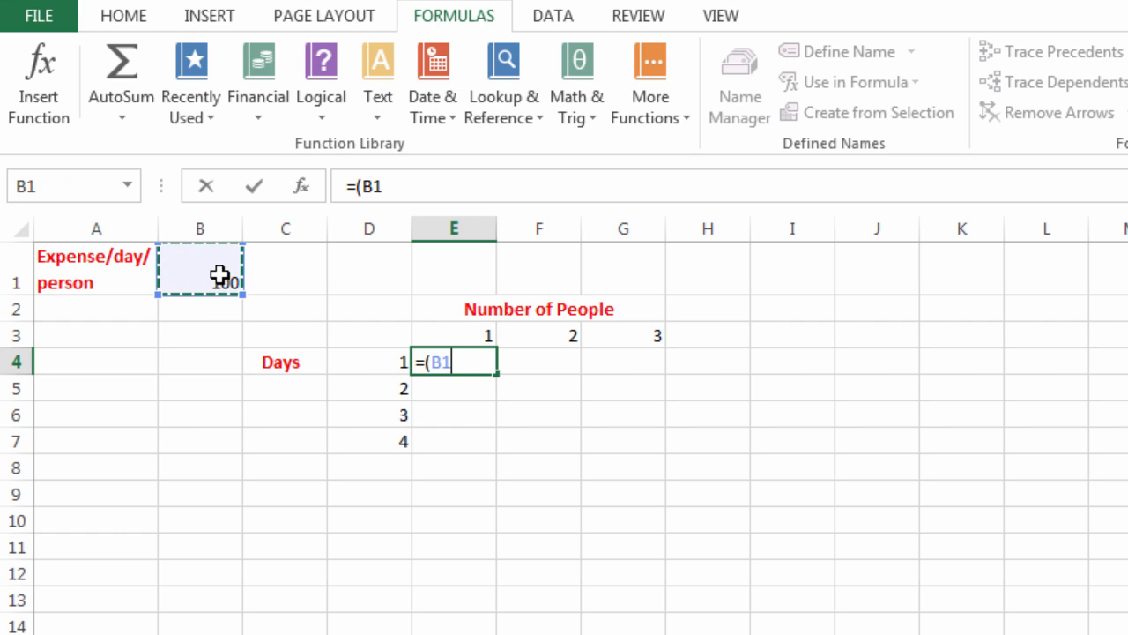
{"action": "type", "text": "*"}
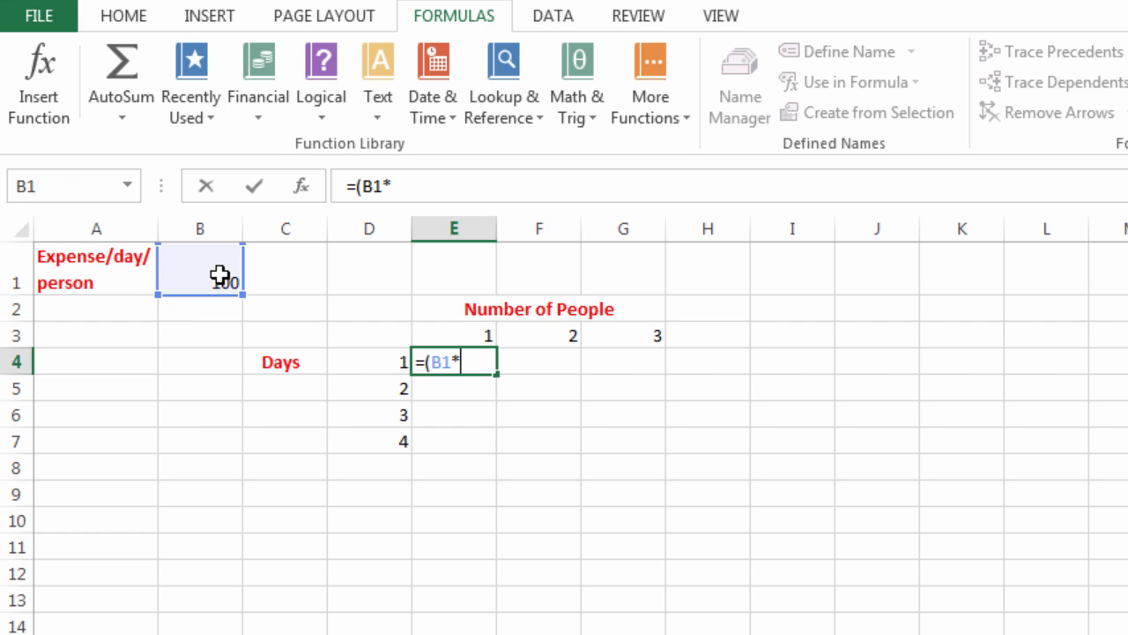
{"action": "left_click", "coordinate": [378, 357]}
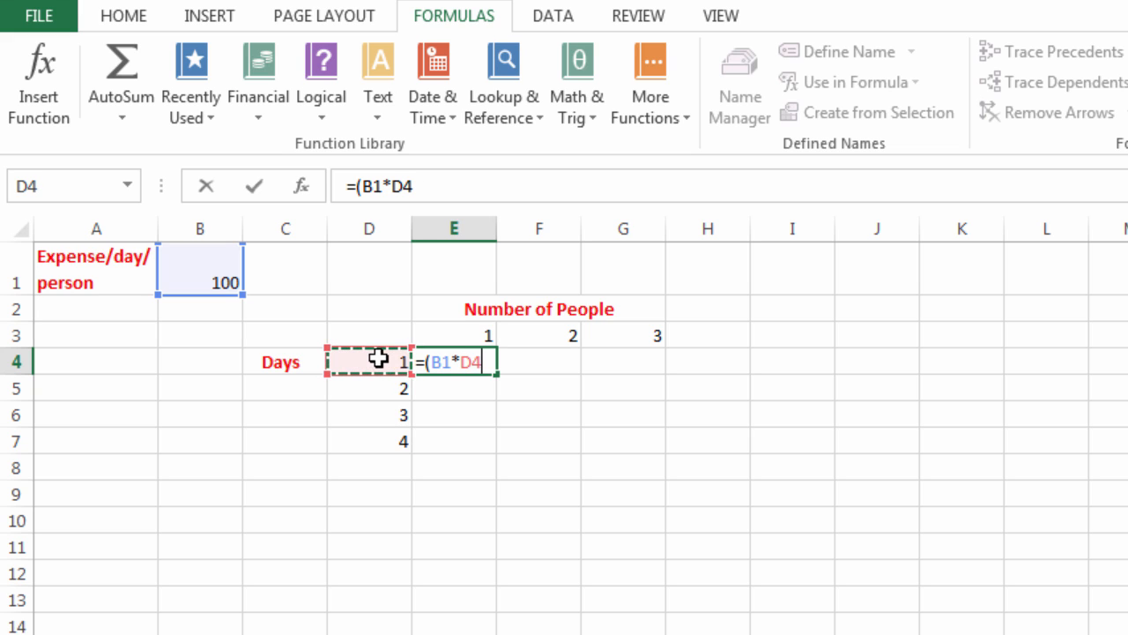
{"action": "type", "text": "*"}
{"action": "left_click", "coordinate": [485, 332]}
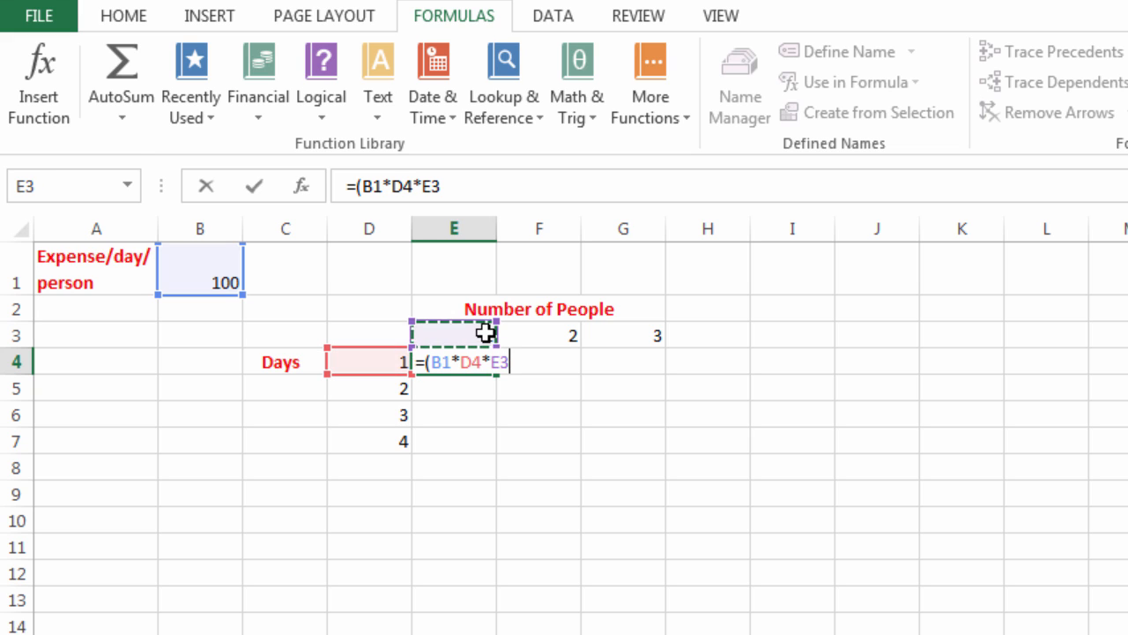
{"action": "type", "text": ")"}
{"action": "key", "text": "Return"}
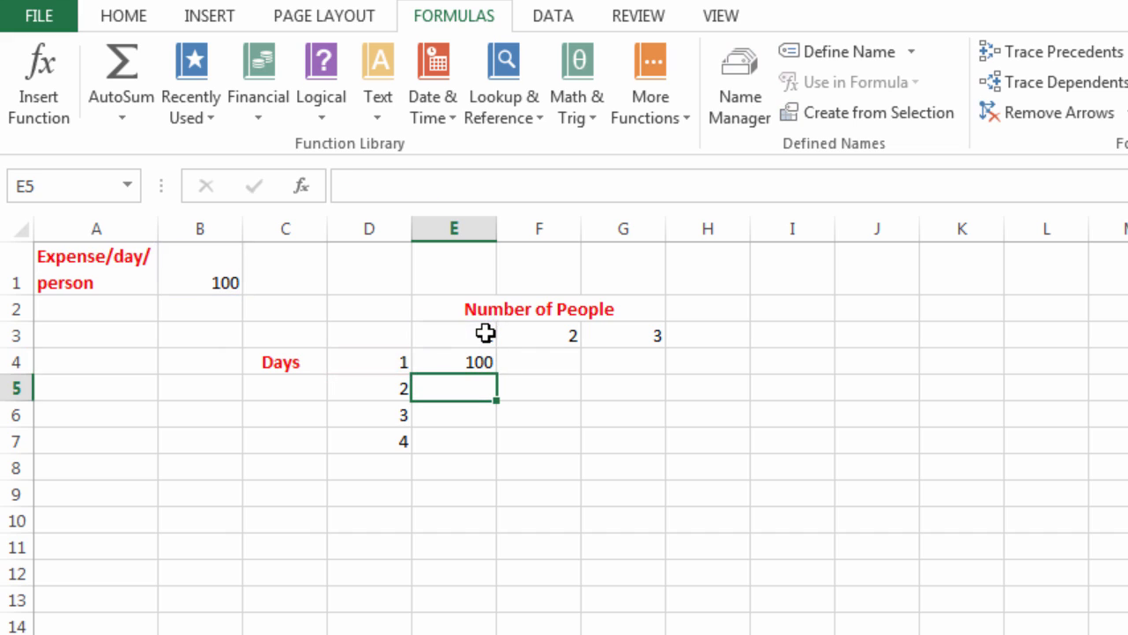
Examine the E4 formula and the neighbouring empty cells in the expense grid down to G7.
{"action": "left_click", "coordinate": [476, 359]}
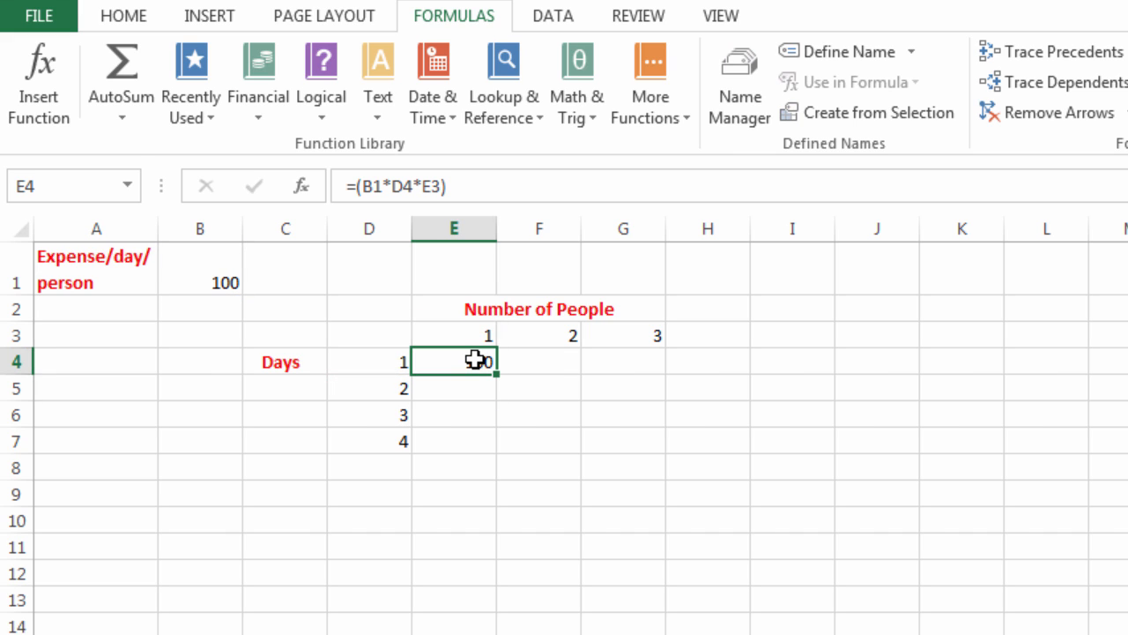
{"action": "left_click", "coordinate": [469, 381]}
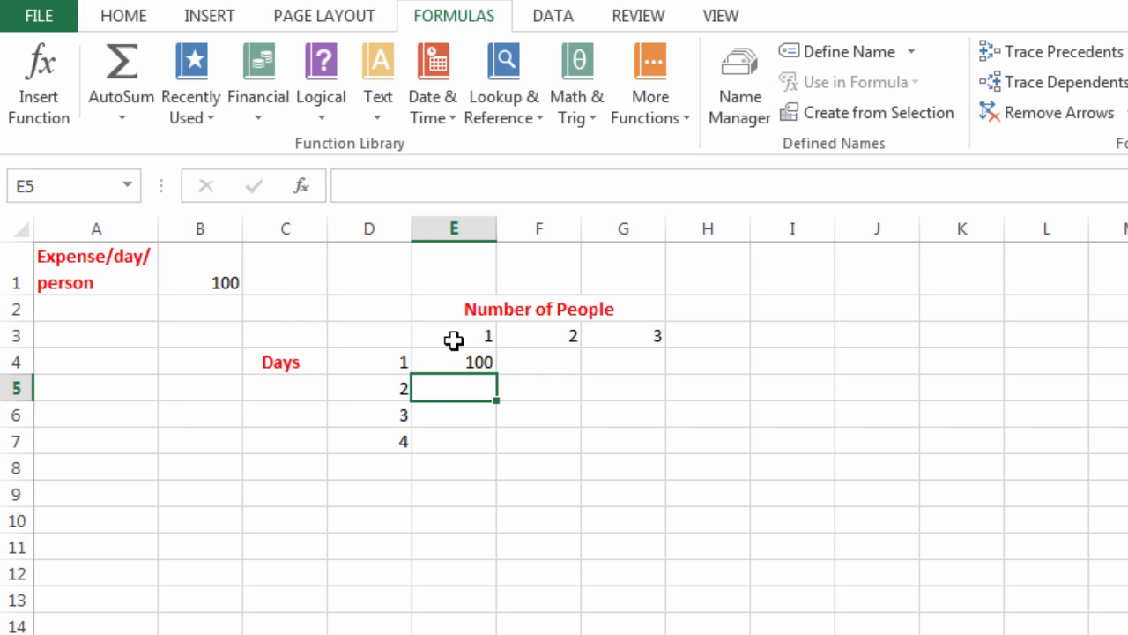
{"action": "left_click", "coordinate": [621, 444]}
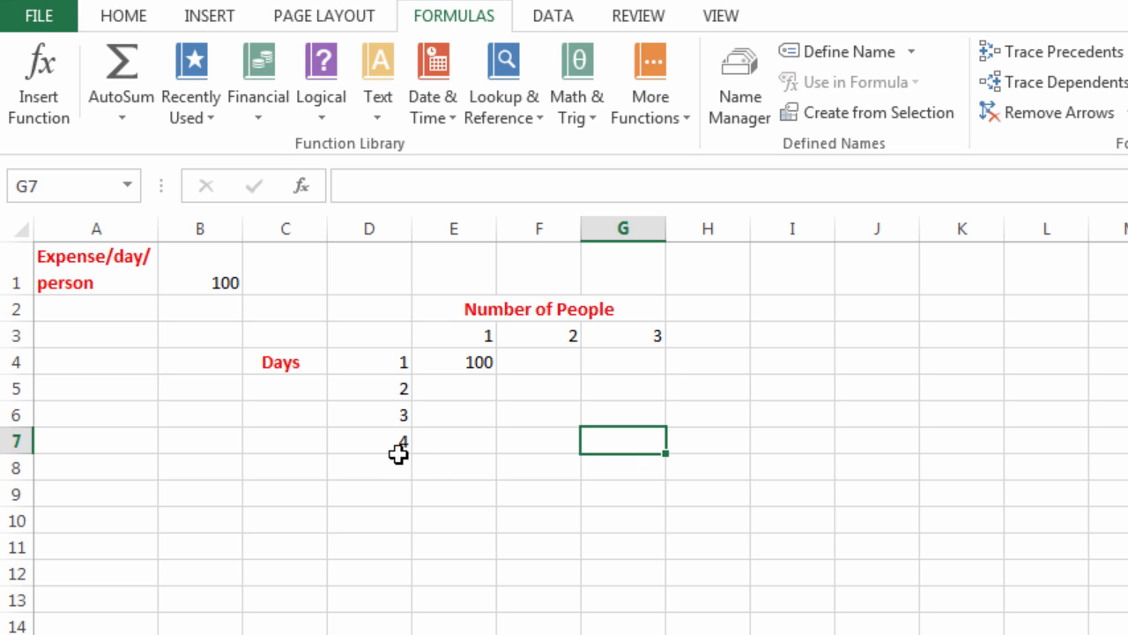
{"action": "left_click", "coordinate": [474, 363]}
{"action": "left_click", "coordinate": [473, 388]}
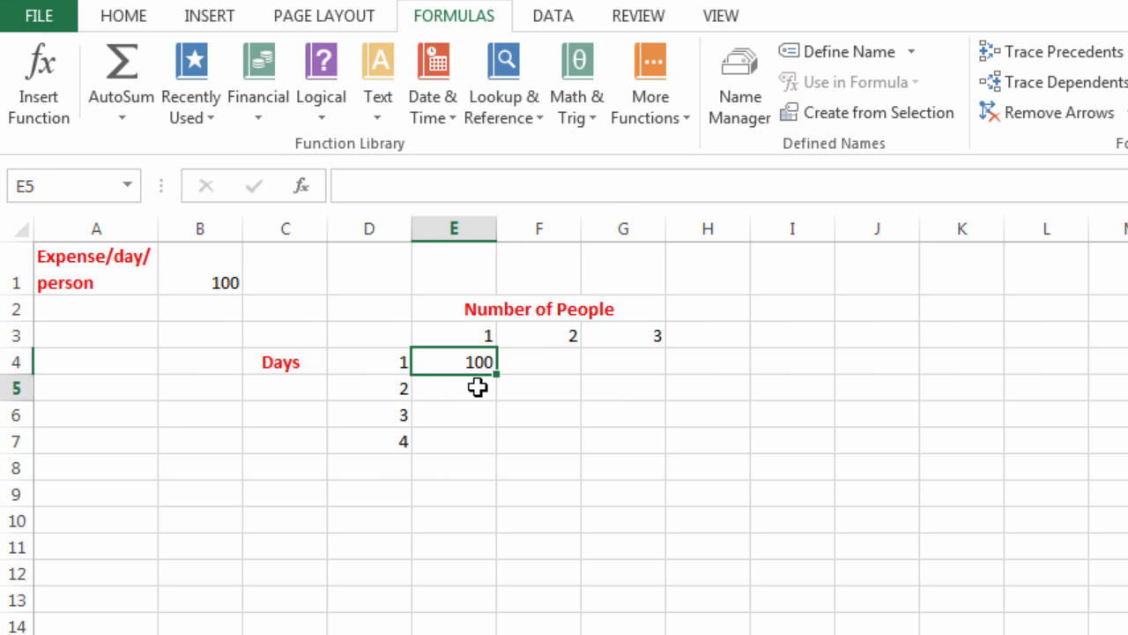
{"action": "left_click", "coordinate": [548, 363]}
{"action": "left_click", "coordinate": [636, 360]}
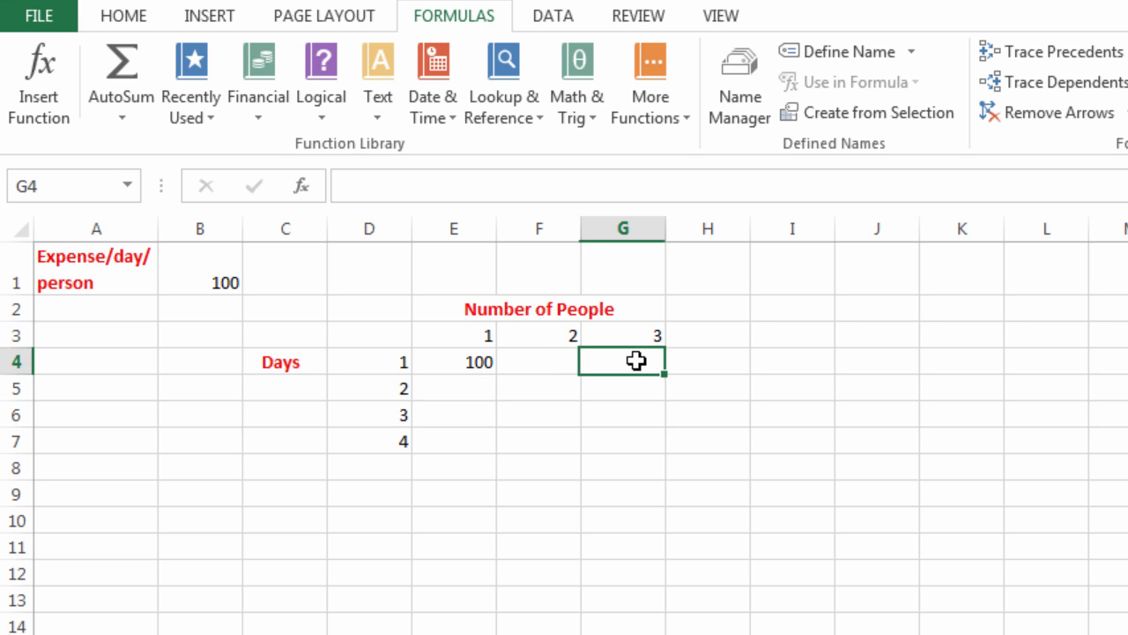
{"action": "left_click", "coordinate": [482, 363]}
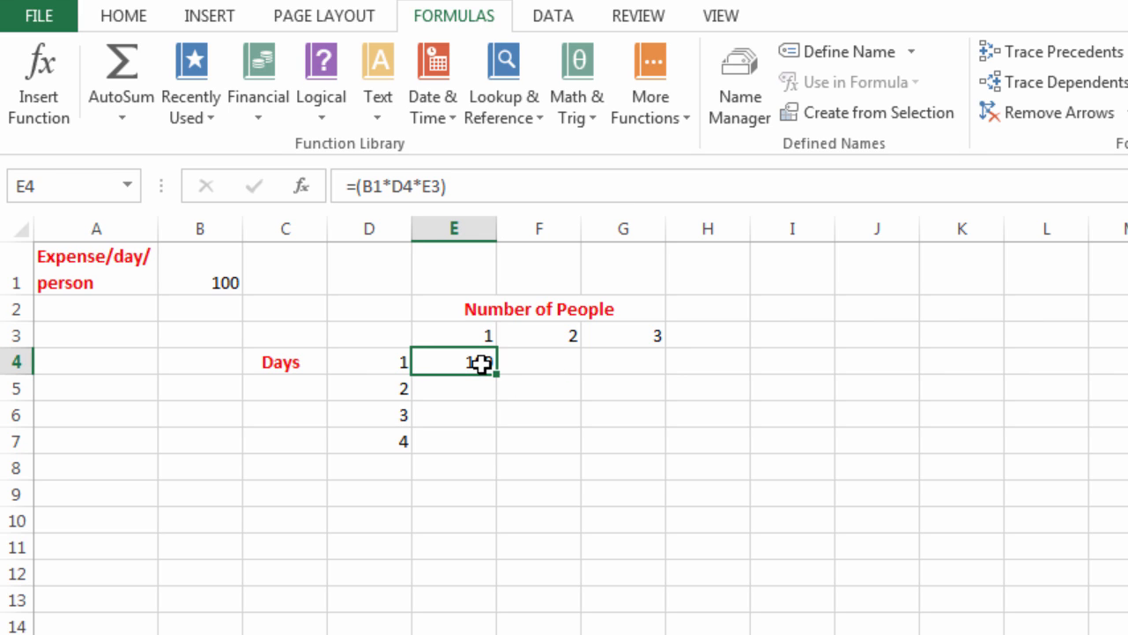
Fill the E4 formula across the expense grid to G7 and inspect the shifted references in E7 and E5.
{"action": "left_click_drag", "start_coordinate": [497, 373], "coordinate": [661, 457]}
{"action": "left_click", "coordinate": [637, 490]}
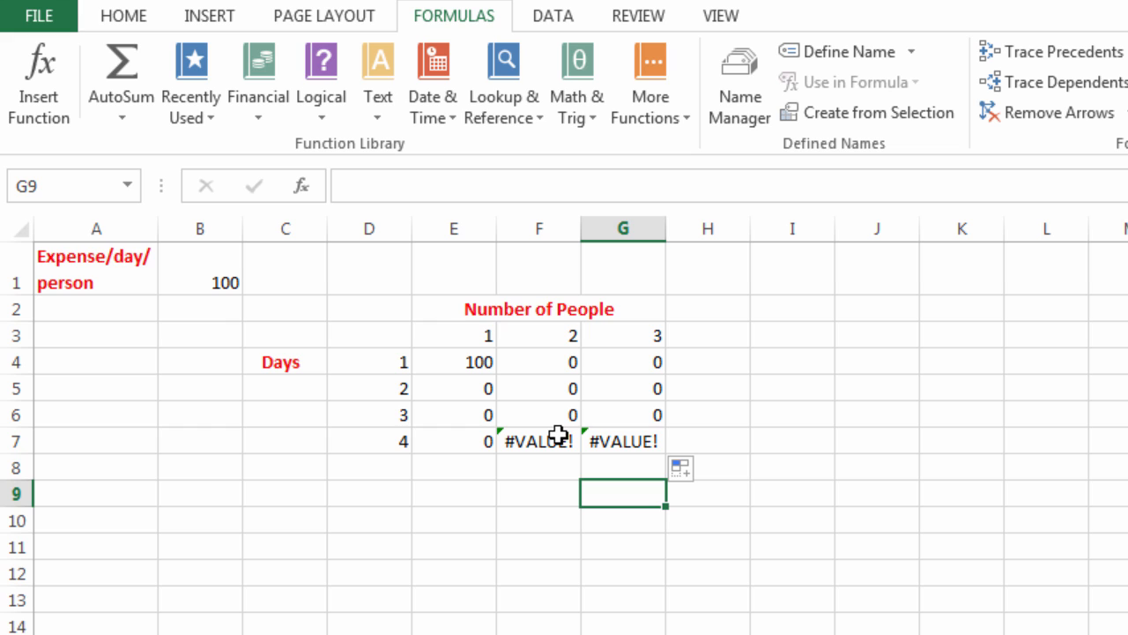
{"action": "double_click", "coordinate": [483, 395]}
{"action": "left_click", "coordinate": [474, 448]}
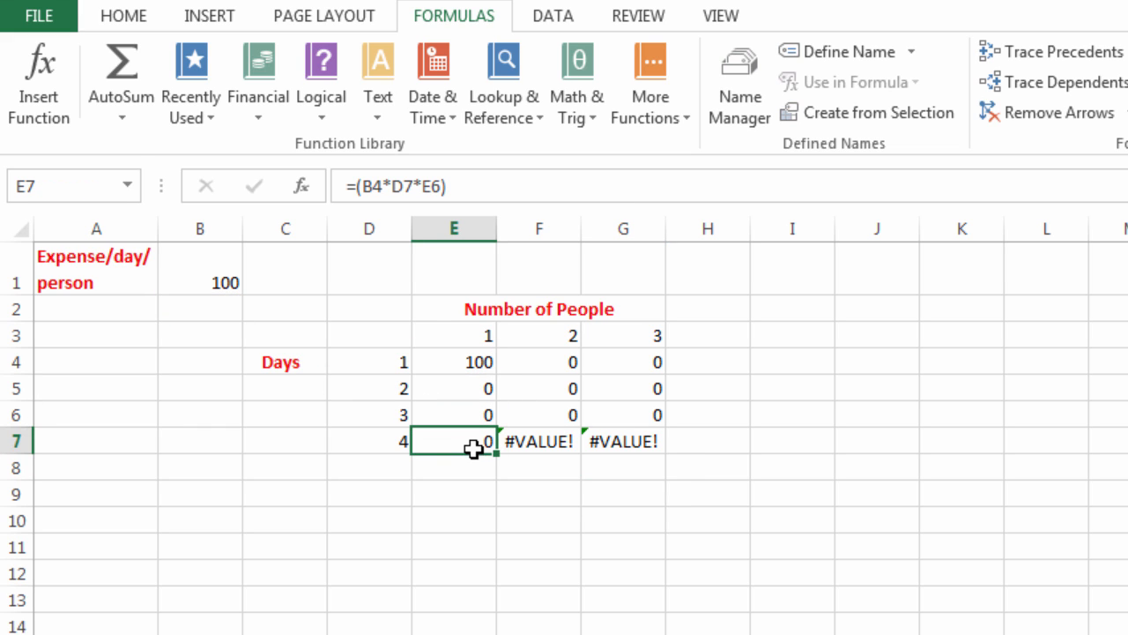
{"action": "left_click", "coordinate": [474, 394]}
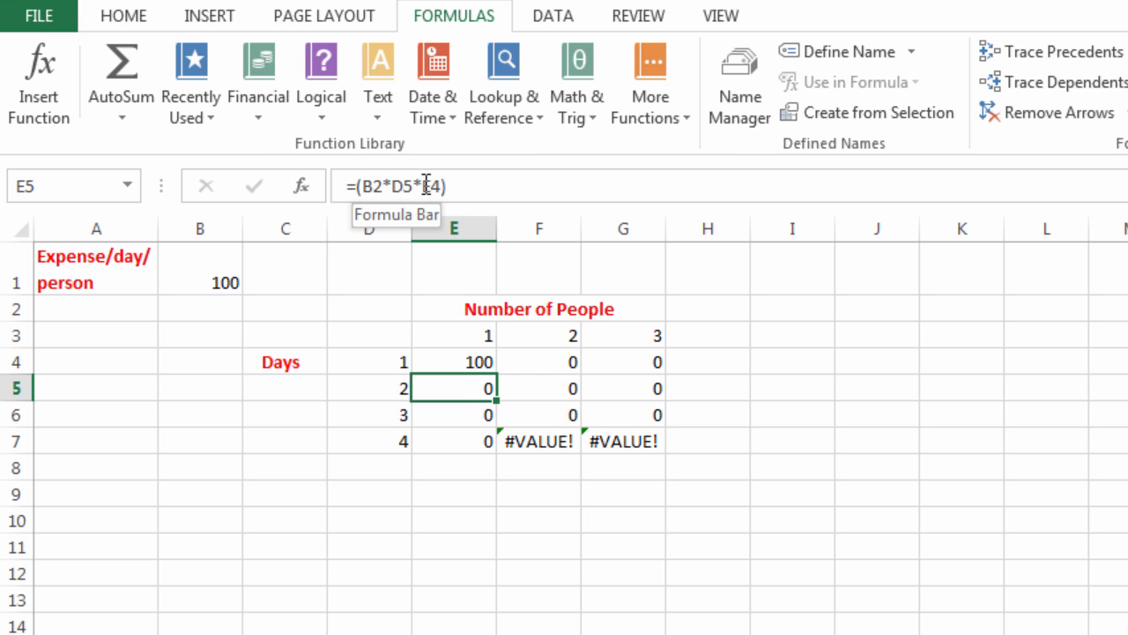
Make the daily expense reference in the E4 formula fully absolute as $B$1.
{"action": "left_click", "coordinate": [473, 361]}
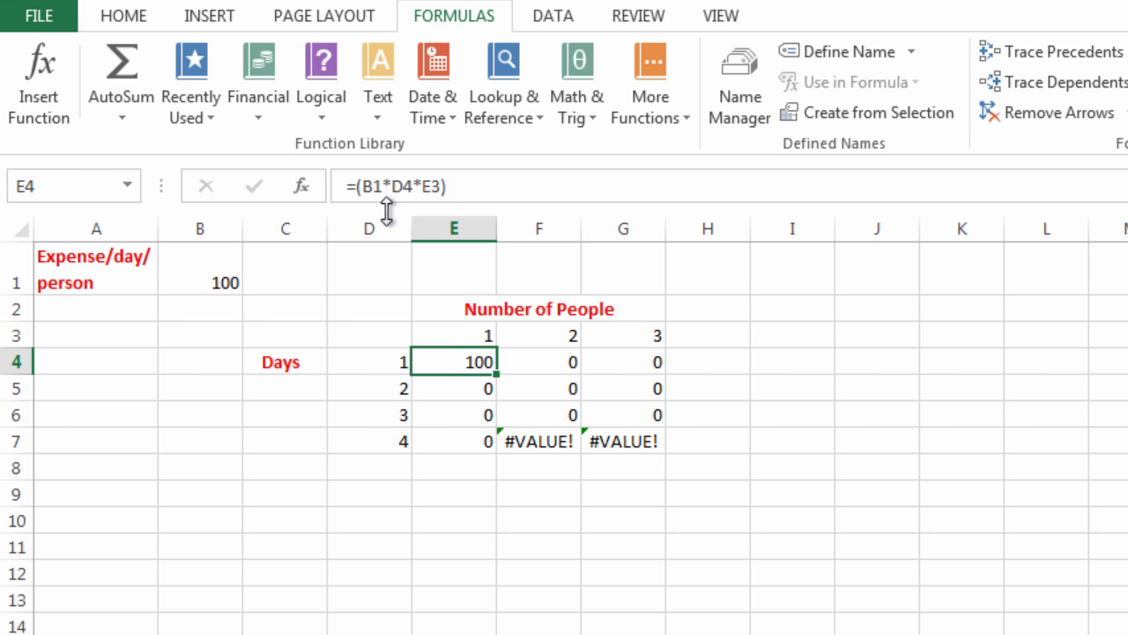
{"action": "left_click", "coordinate": [364, 188]}
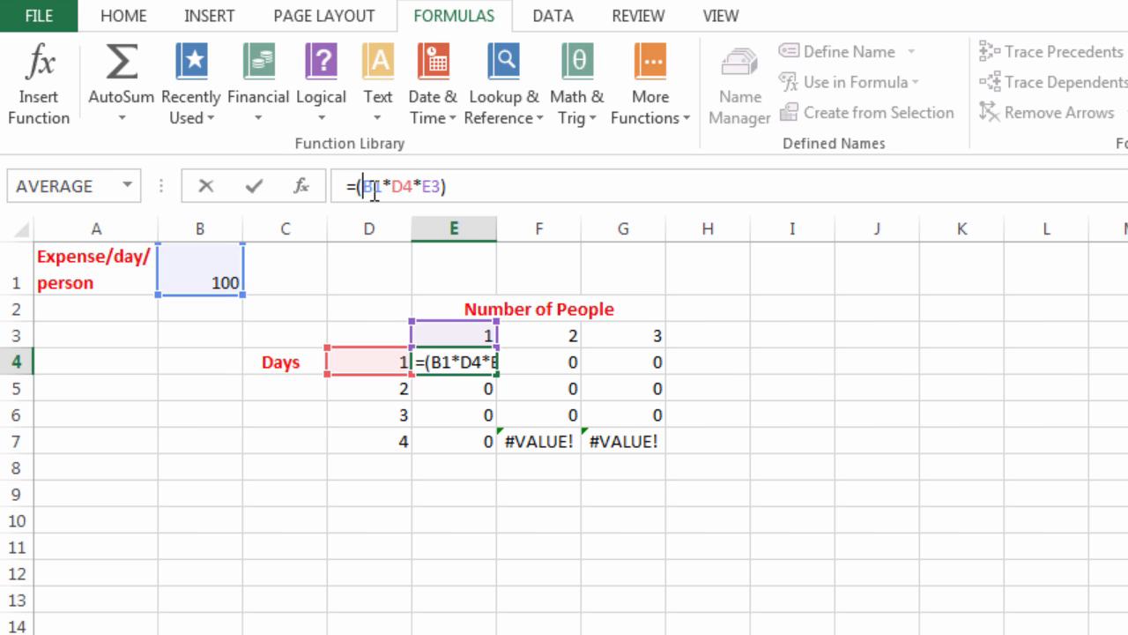
{"action": "type", "text": "$B"}
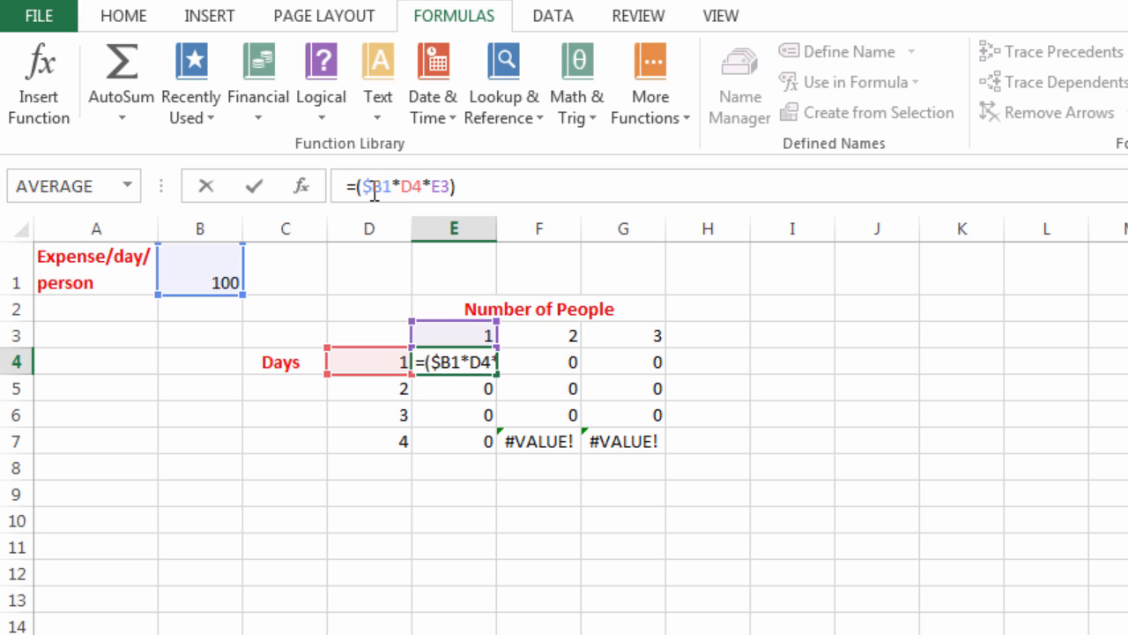
{"action": "type", "text": "$"}
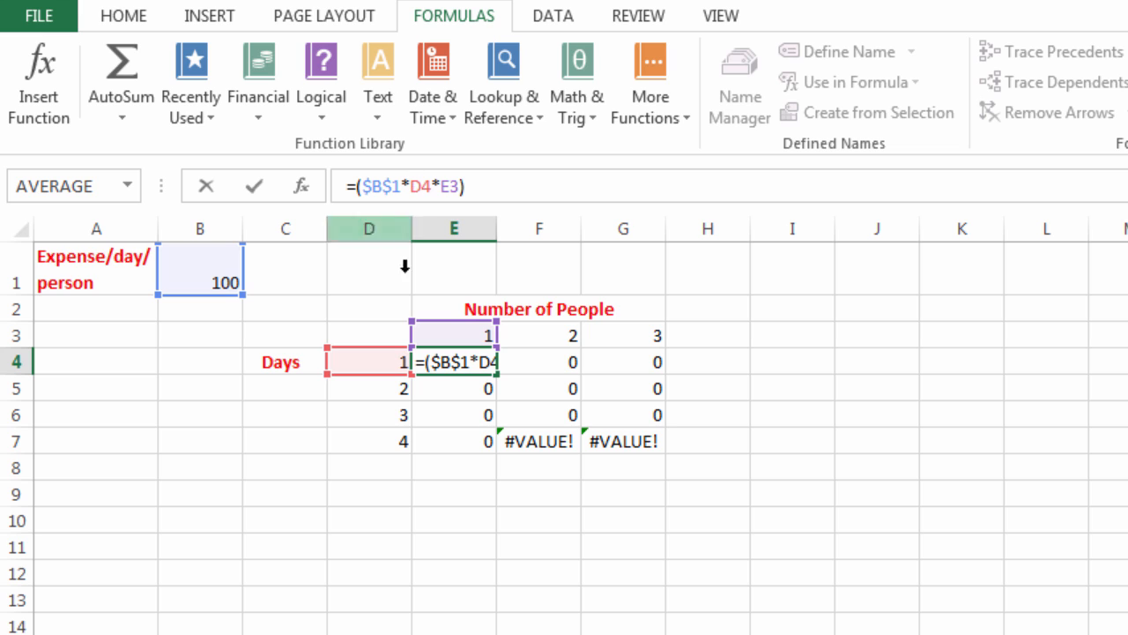
{"action": "left_click", "coordinate": [391, 362]}
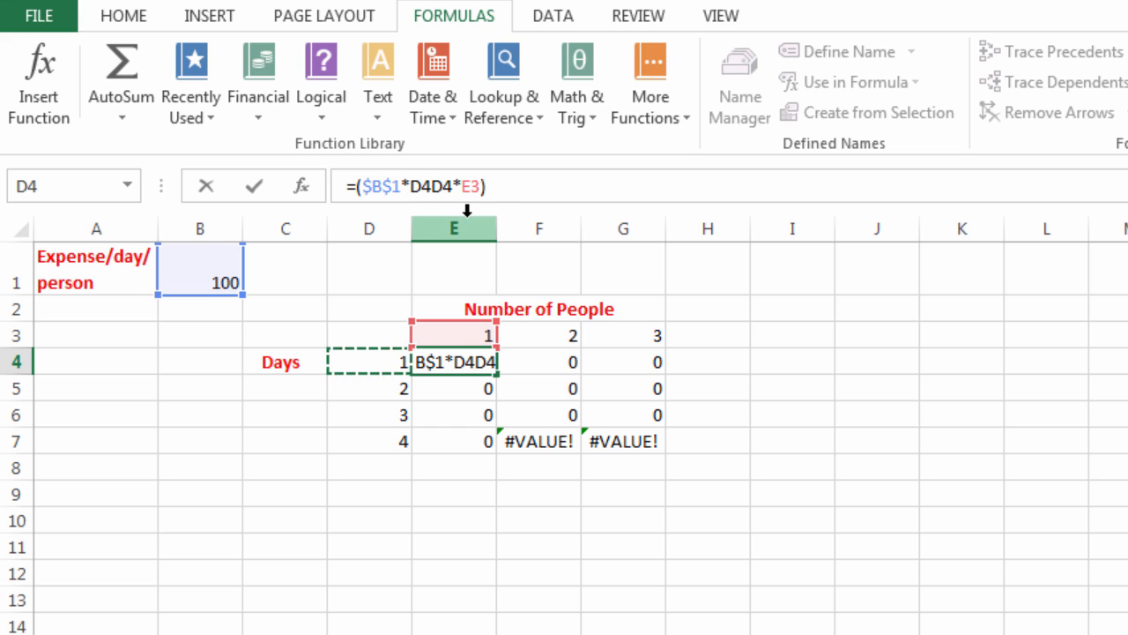
{"action": "key", "text": "BackSpace"}
{"action": "key", "text": "BackSpace"}
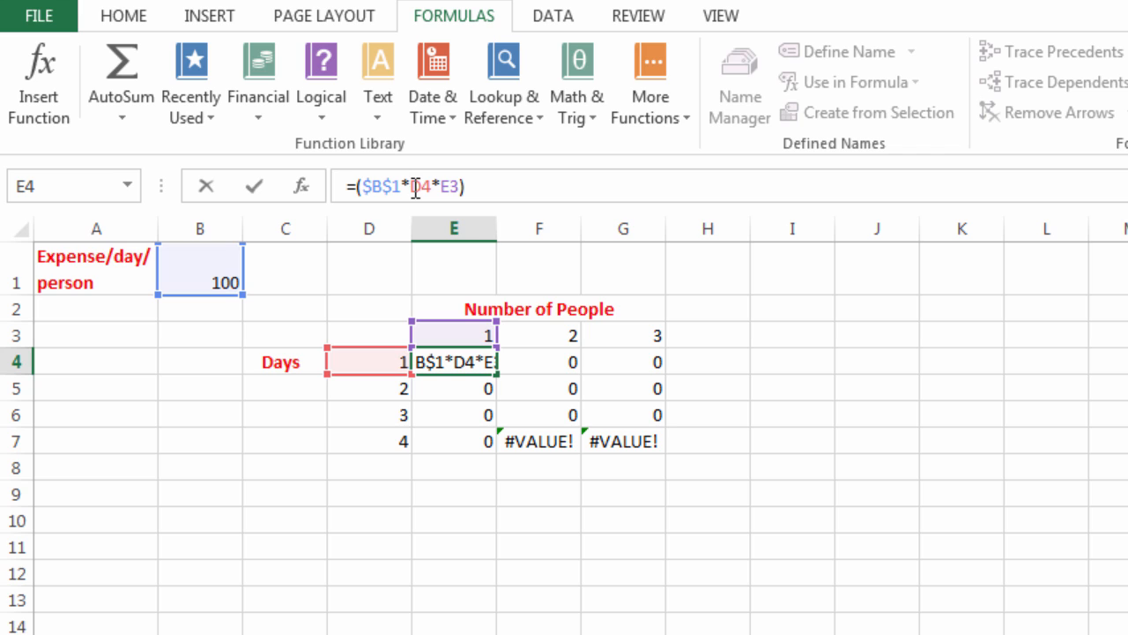
Lock the days column as $D4 and the people row as E$3, completing E4 as =($B$1*$D4*E$3).
{"action": "type", "text": "$"}
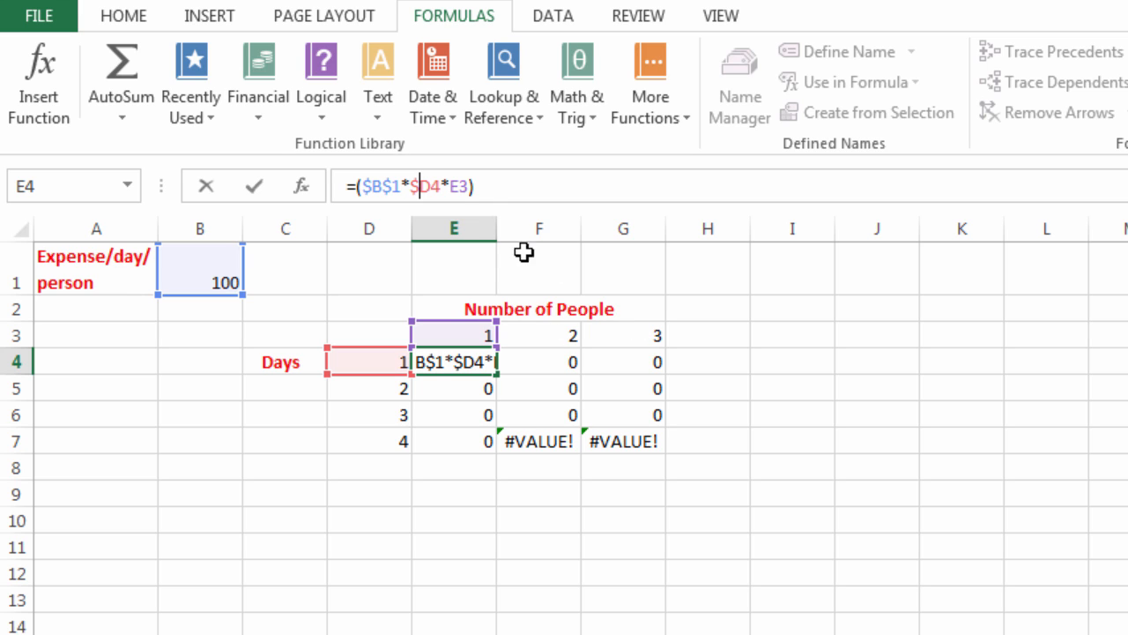
{"action": "left_click", "coordinate": [452, 187]}
{"action": "type", "text": "$"}
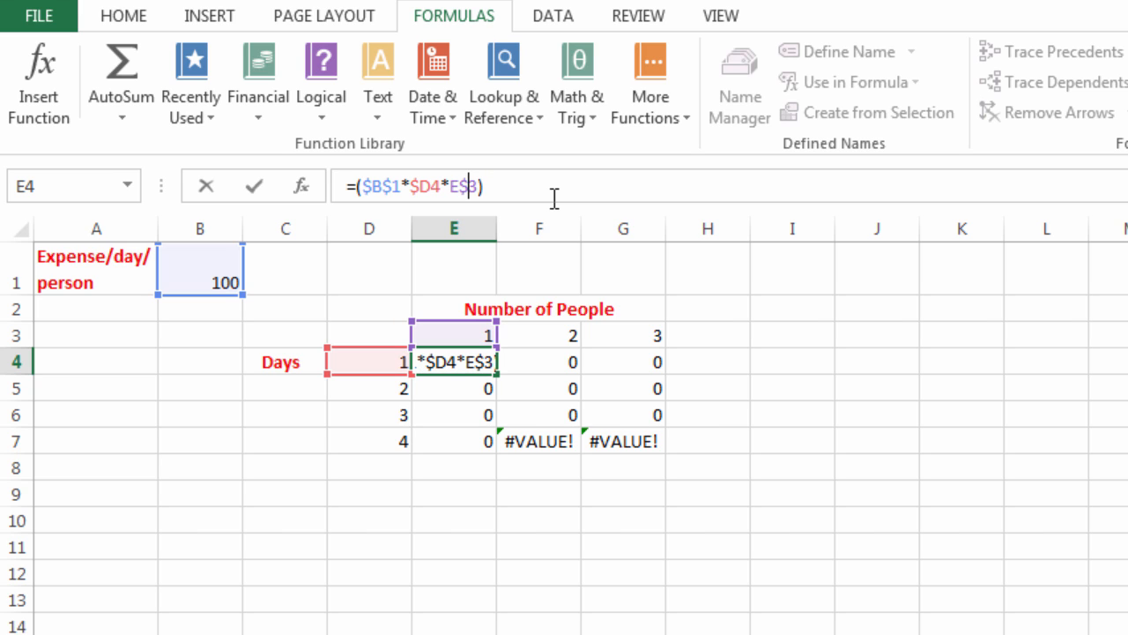
{"action": "key", "text": "End"}
{"action": "left_click", "coordinate": [438, 356]}
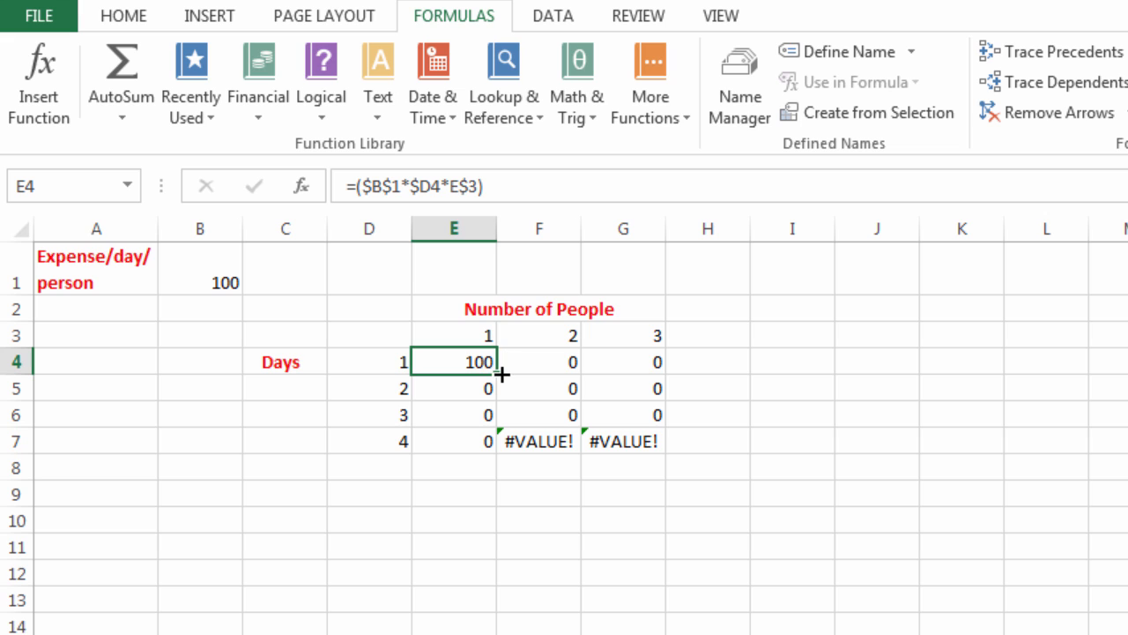
Clear the contents of the wrongly filled cells E5:G7.
{"action": "left_click", "coordinate": [472, 385]}
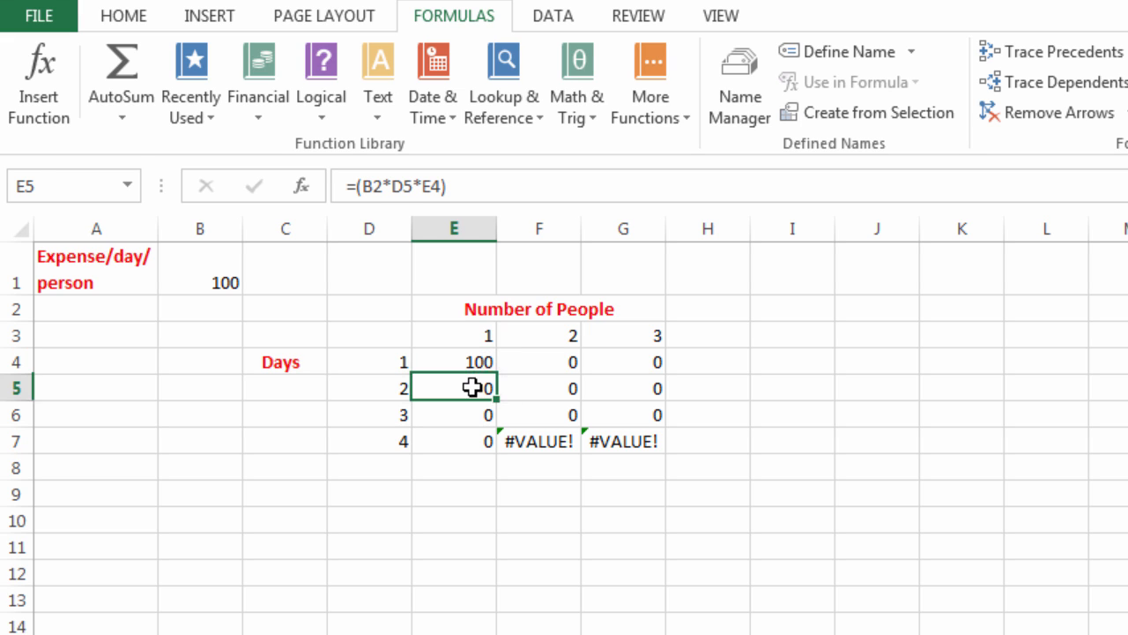
{"action": "left_click", "coordinate": [641, 441], "text": "shift"}
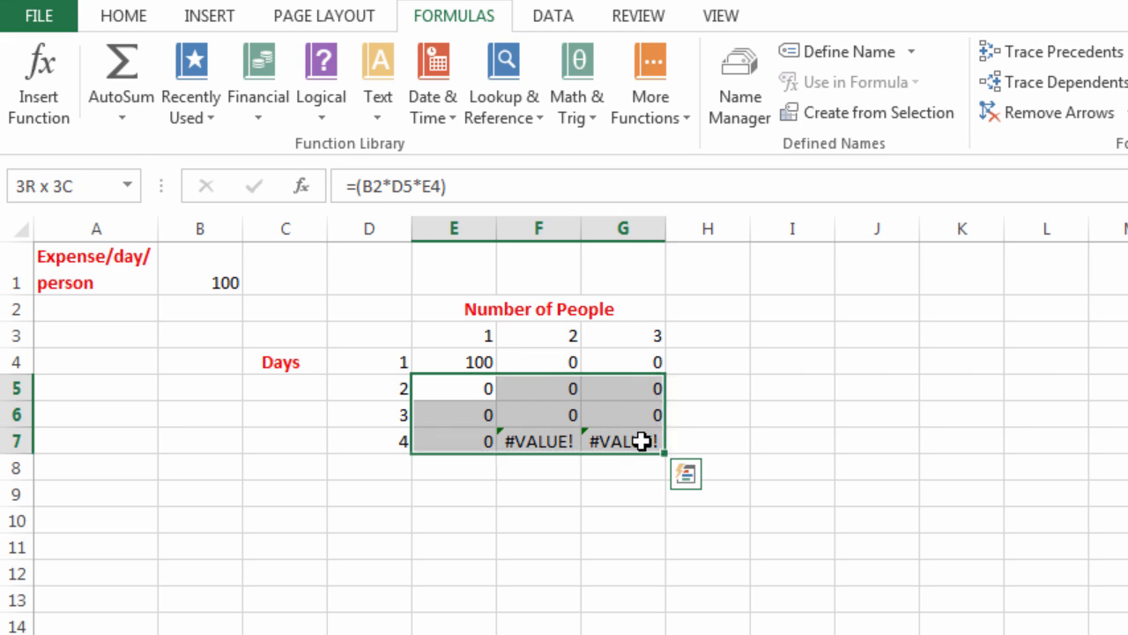
{"action": "right_click", "coordinate": [609, 424]}
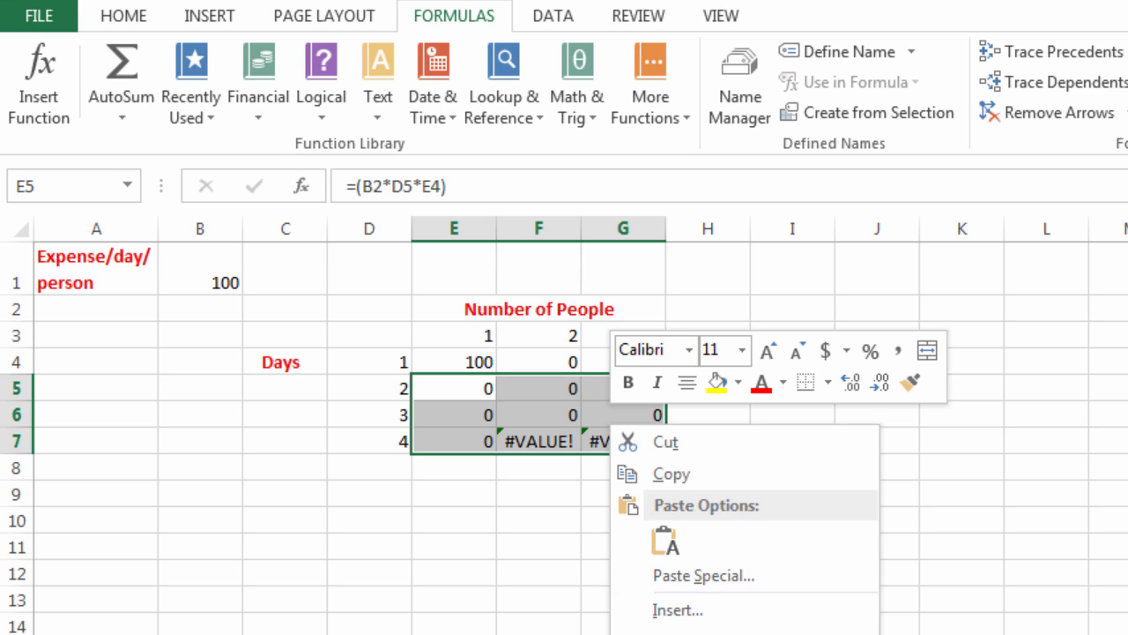
{"action": "left_click", "coordinate": [692, 633]}
Clear the contents of the remaining old formulas in F4:G4.
{"action": "left_click", "coordinate": [578, 336]}
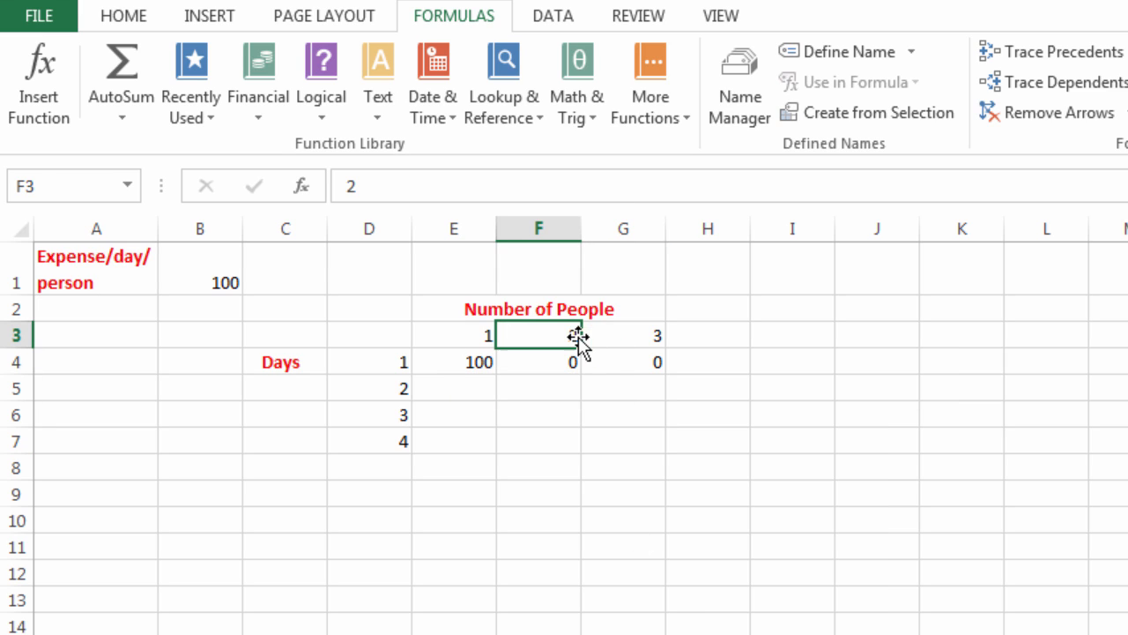
{"action": "left_click", "coordinate": [634, 361], "text": "shift"}
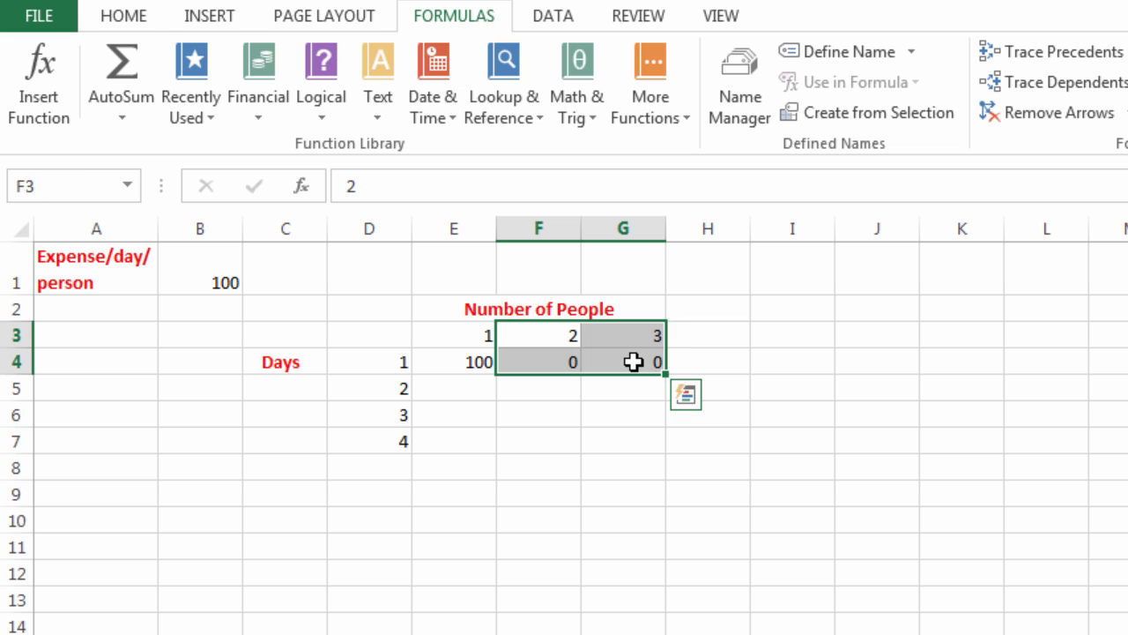
{"action": "left_click", "coordinate": [554, 363]}
{"action": "left_click", "coordinate": [635, 364], "text": "shift"}
{"action": "right_click", "coordinate": [635, 364]}
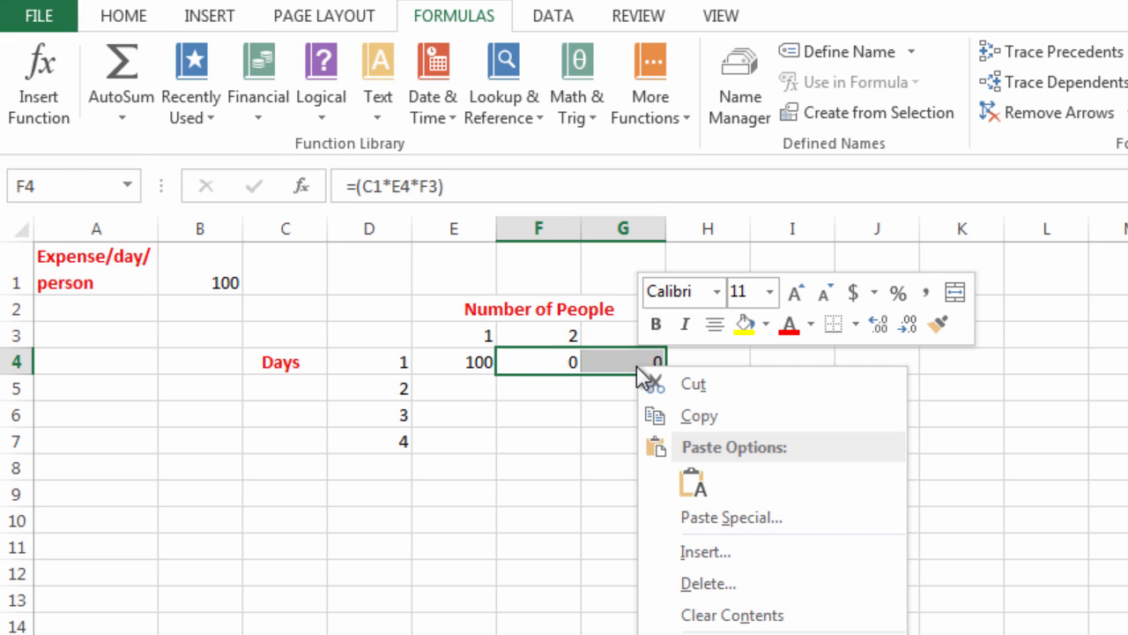
{"action": "left_click", "coordinate": [719, 611]}
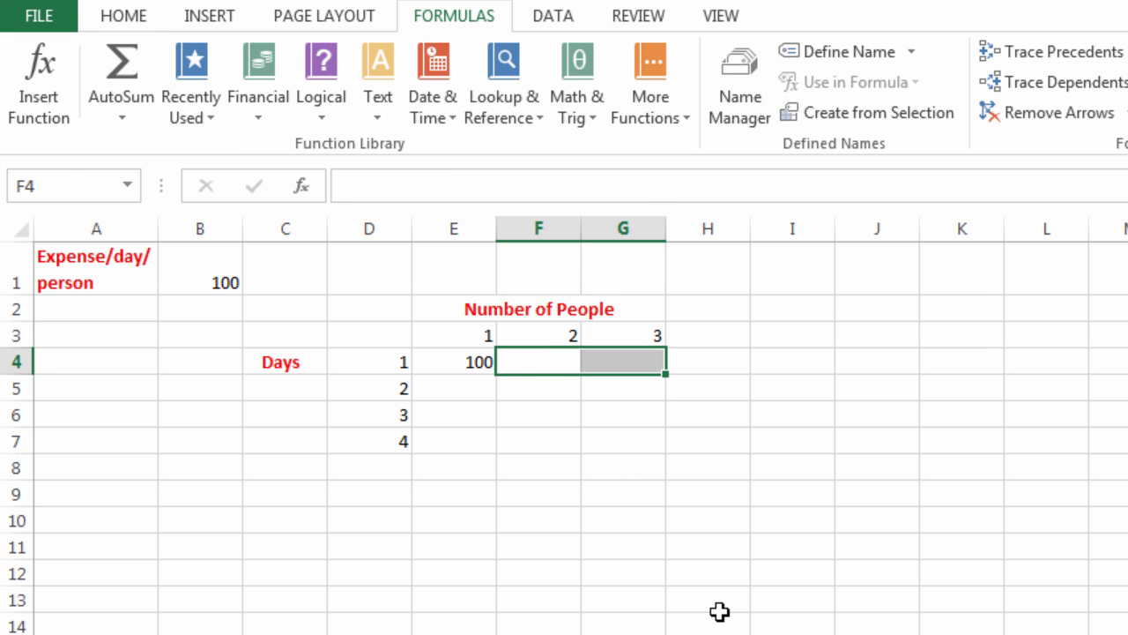
{"action": "left_click", "coordinate": [481, 364]}
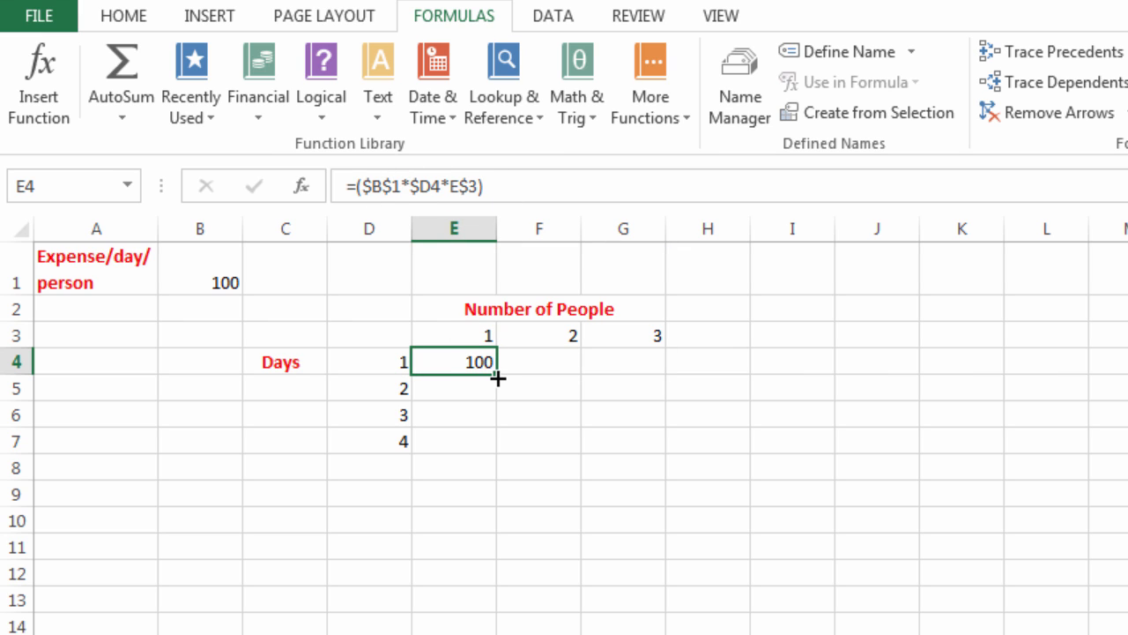
{"action": "left_click_drag", "start_coordinate": [498, 377], "coordinate": [599, 504]}
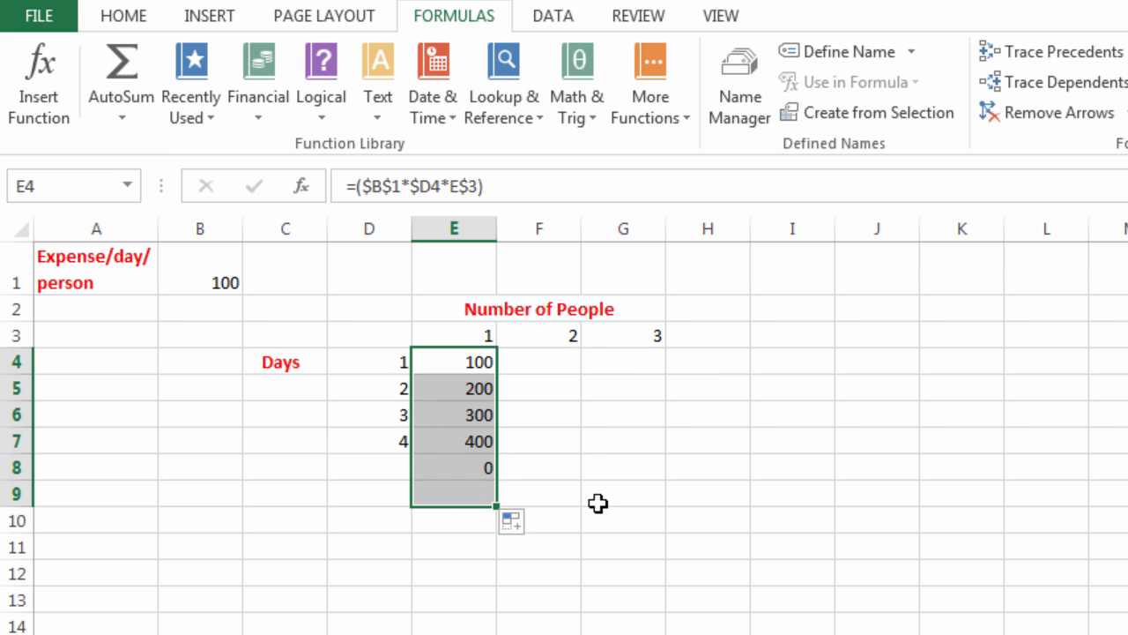
{"action": "left_click", "coordinate": [483, 472]}
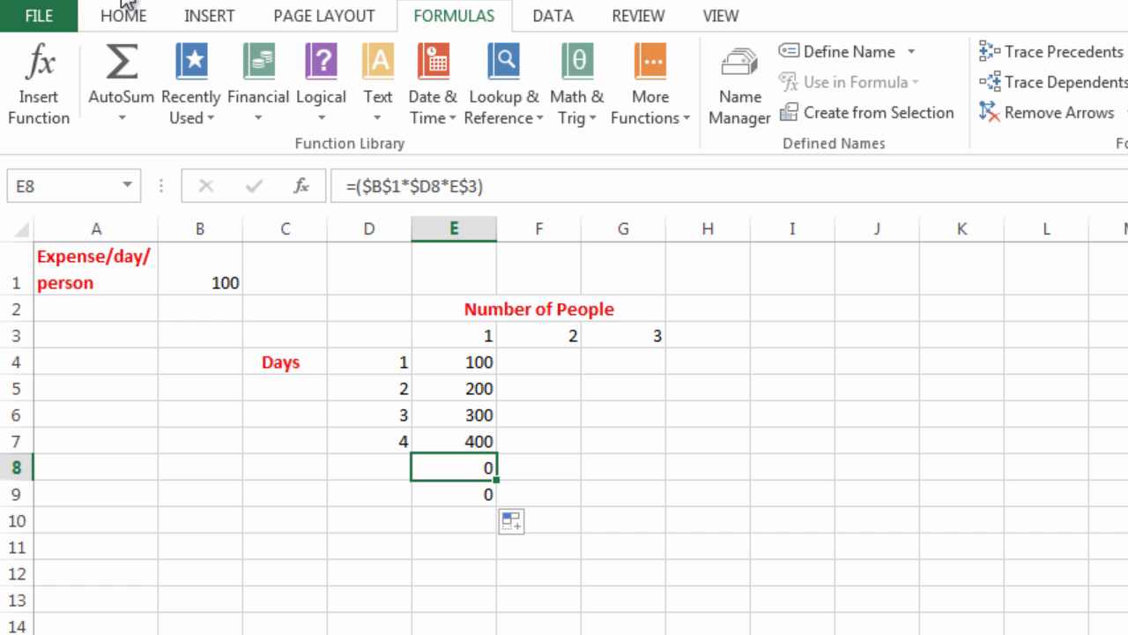
{"action": "key", "text": "ctrl+z"}
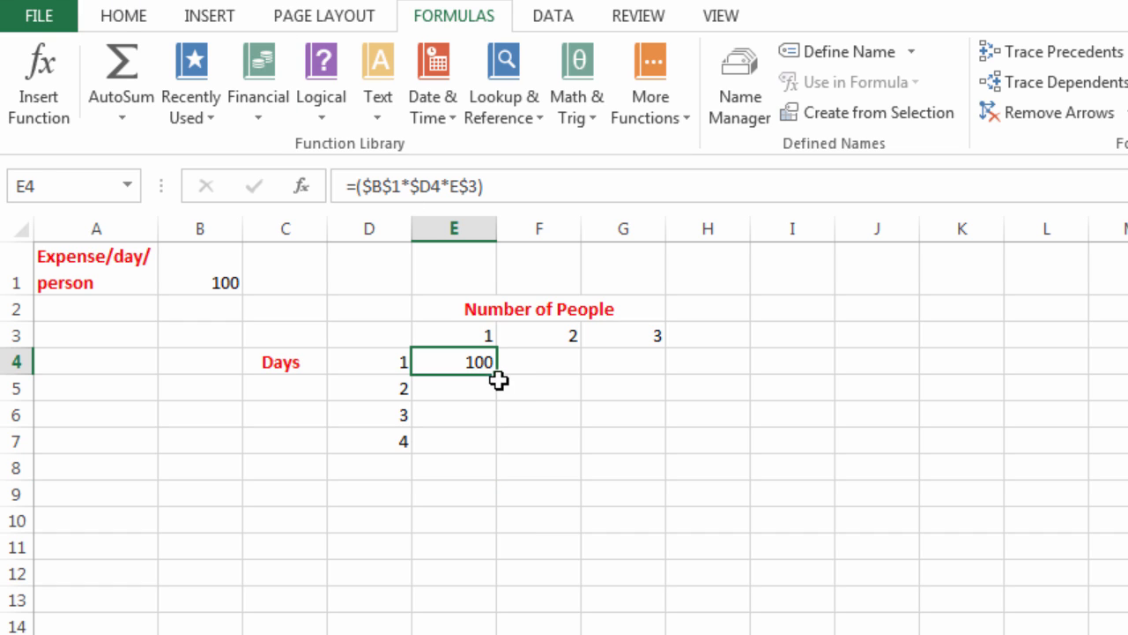
Fill the mixed-reference formula from E4 across the expense grid E4:G7 and check the copied formula in G7.
{"action": "left_click_drag", "start_coordinate": [498, 379], "coordinate": [655, 465]}
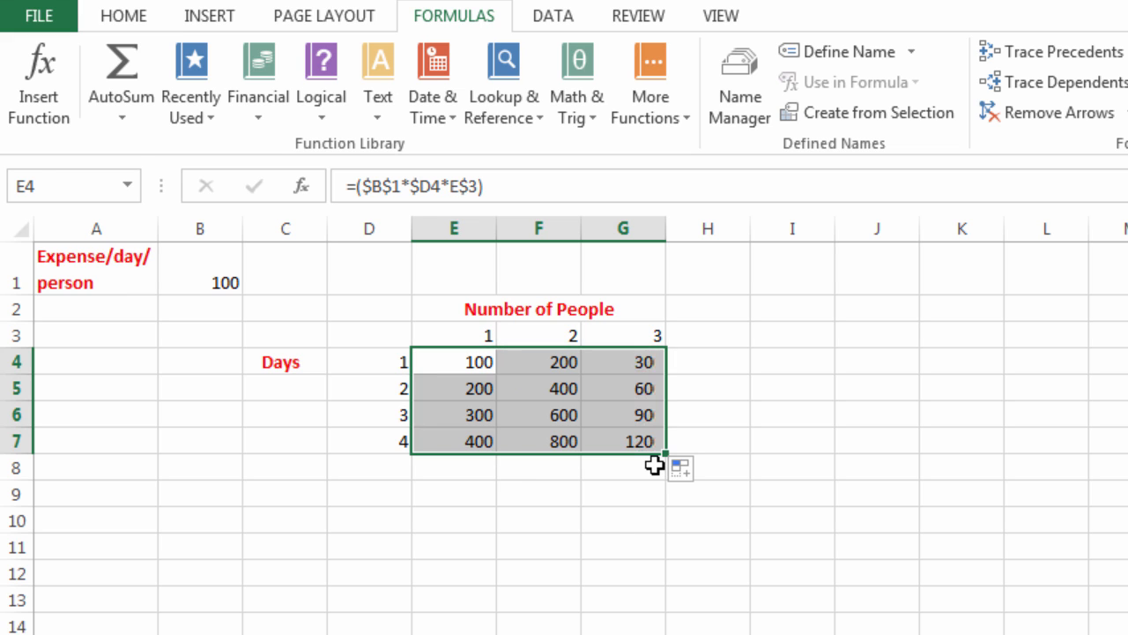
{"action": "left_click", "coordinate": [613, 516]}
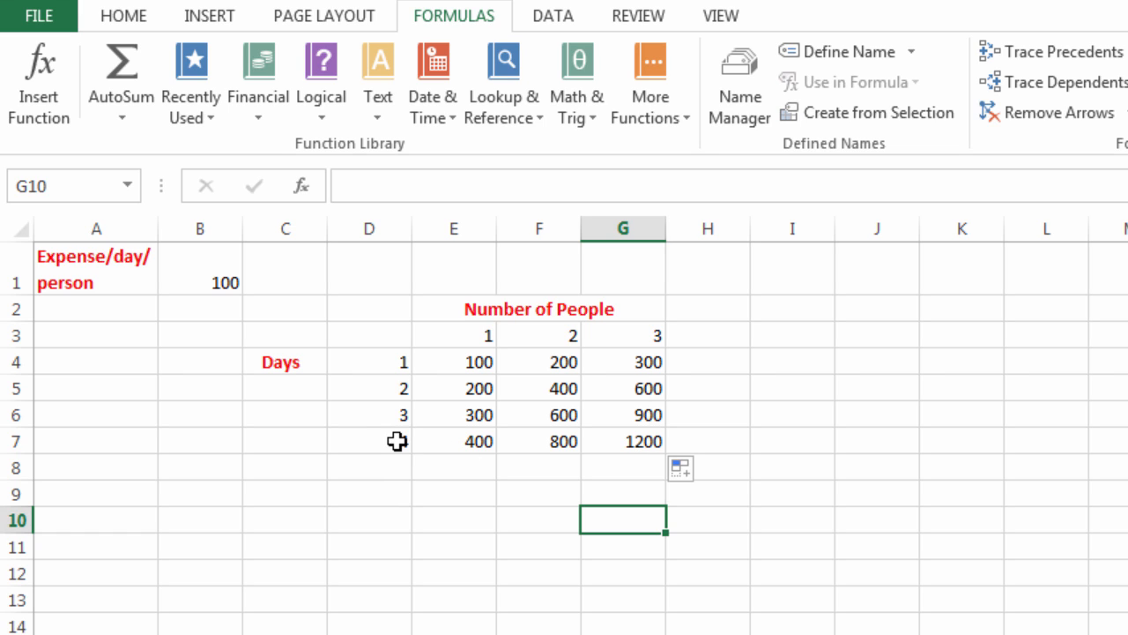
{"action": "left_click", "coordinate": [633, 444]}
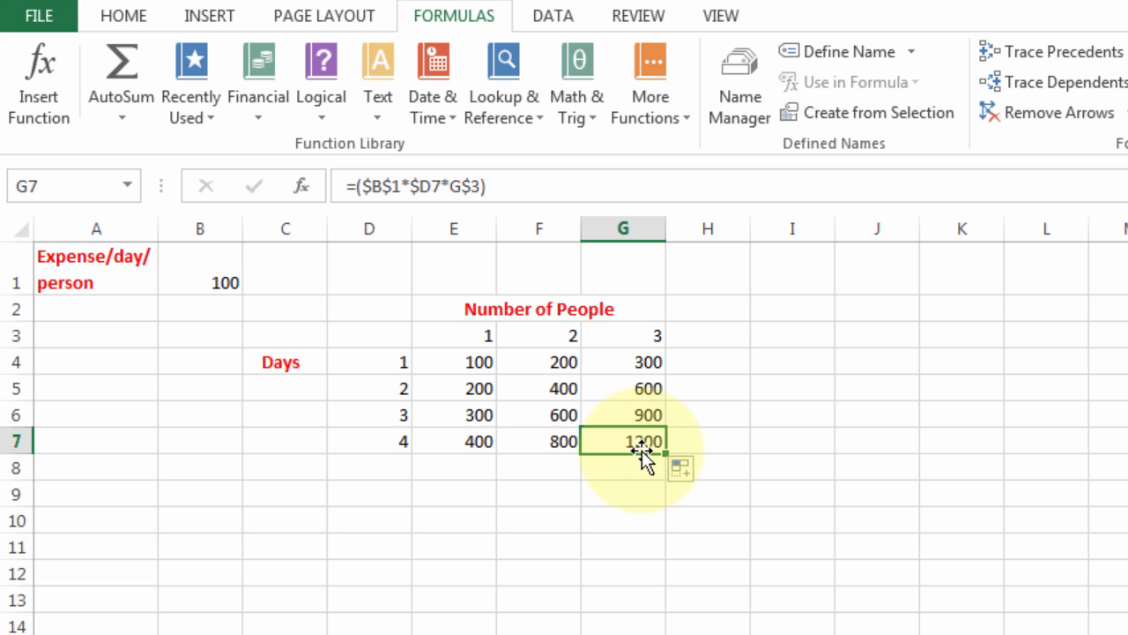
{"action": "left_click", "coordinate": [455, 356]}
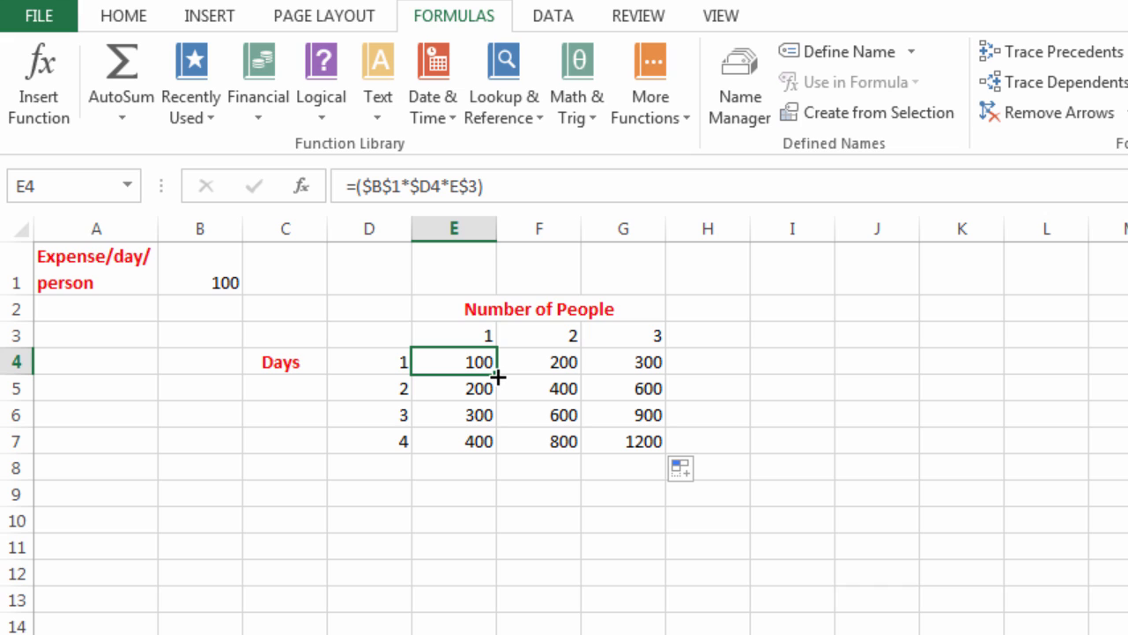
{"action": "left_click_drag", "start_coordinate": [498, 376], "coordinate": [661, 455]}
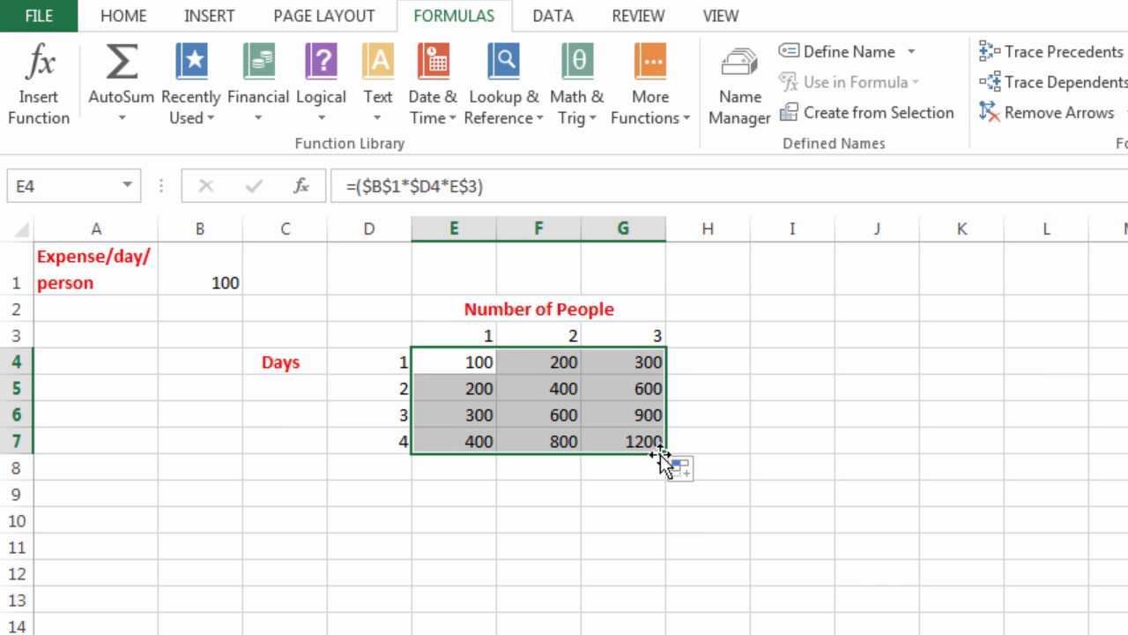
Compare the filled expense grid with the written-out references on the Formula sheet, and return to the Referencing sheet.
{"action": "left_click", "coordinate": [567, 620]}
{"action": "left_click", "coordinate": [467, 364]}
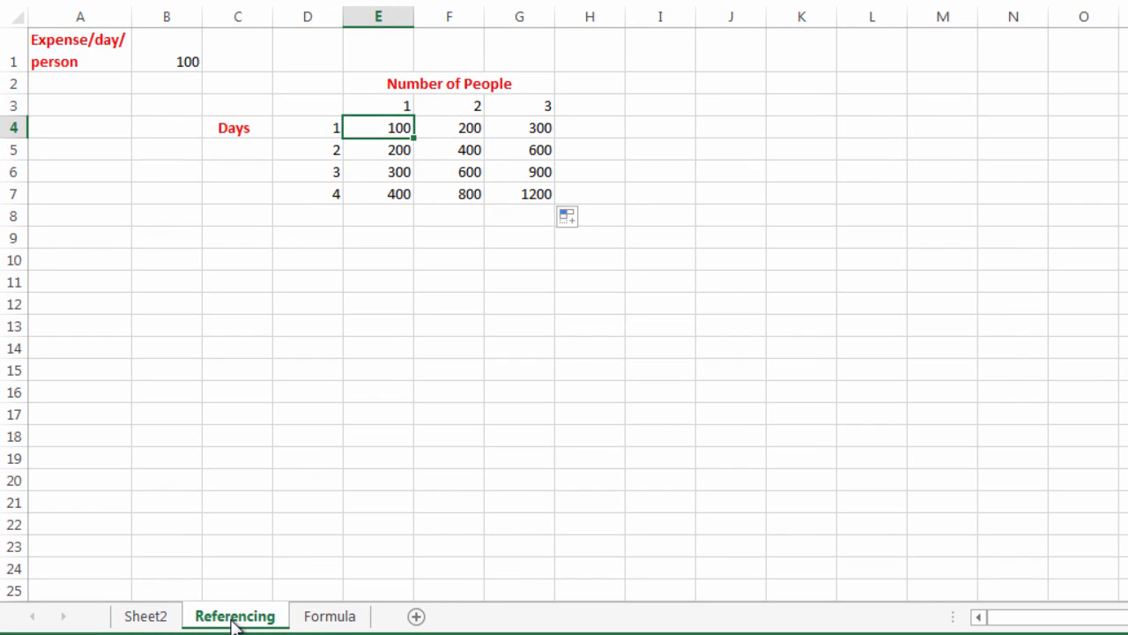
{"action": "left_click", "coordinate": [344, 618]}
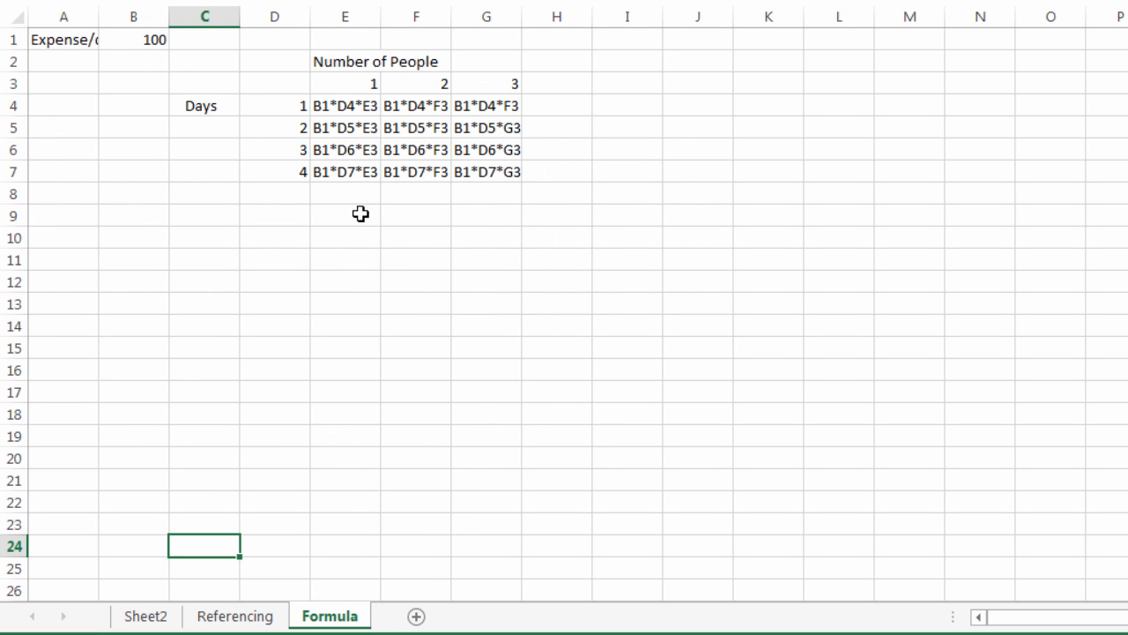
{"action": "left_click", "coordinate": [261, 617]}
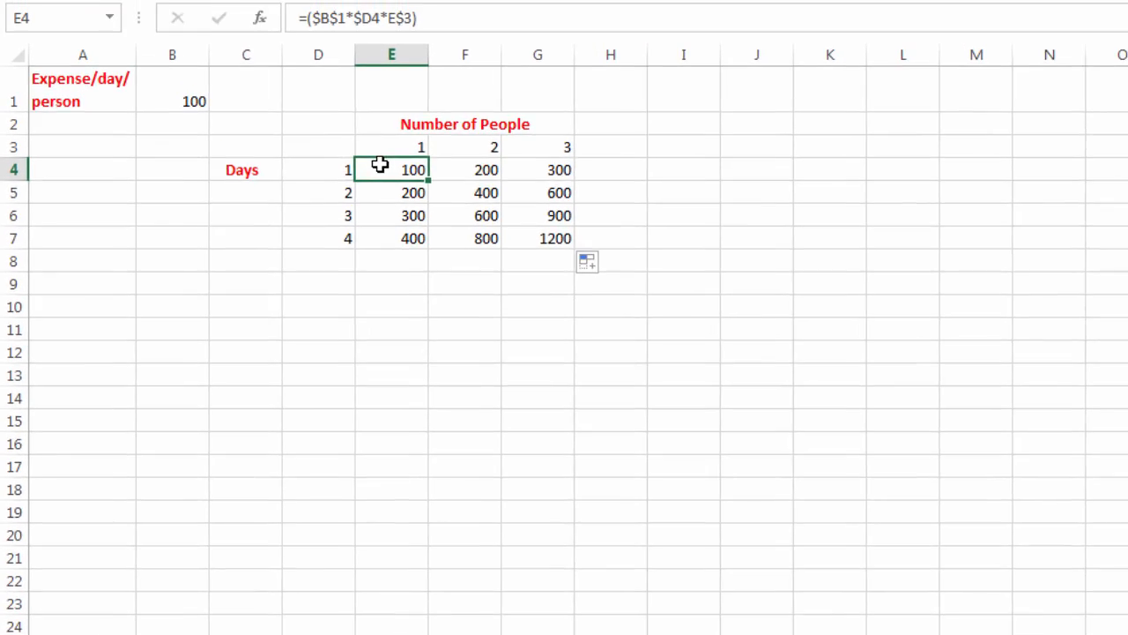